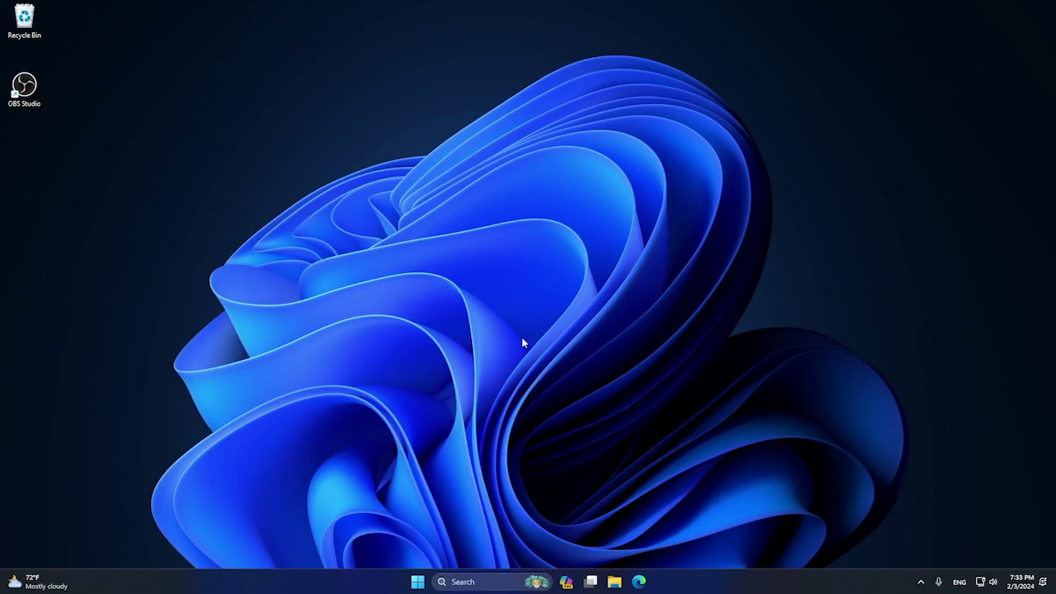
- Search Bing for 'voicemod' in Microsoft Edge
left_click(653, 582)
left_click(232, 28)
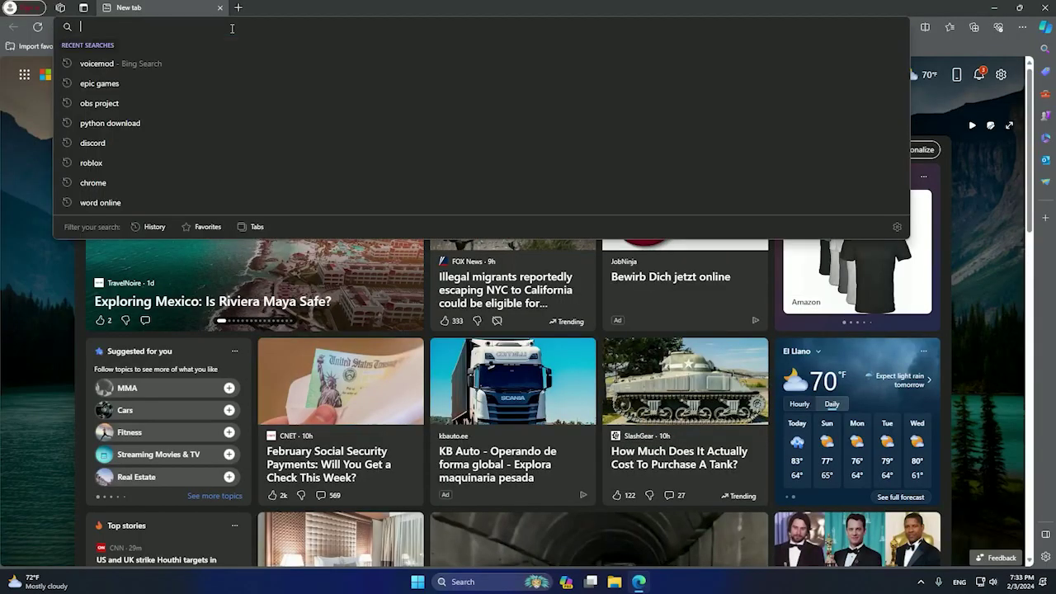
type("voice")
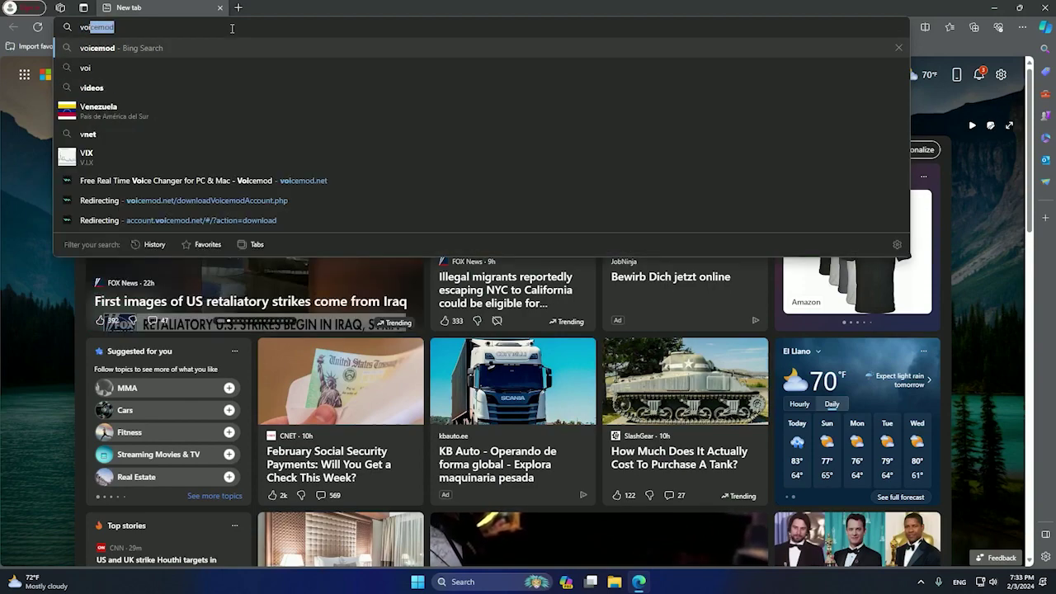
key("Return")
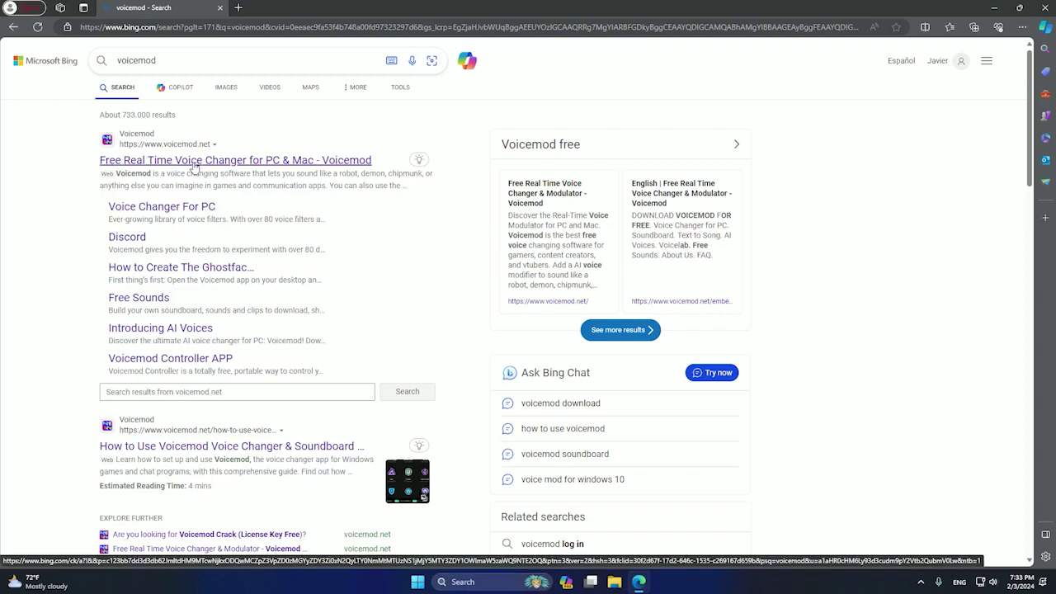
- Download the free VoicemodSetup_2.47.0.0.exe installer (113 MB) from voicemod.net and confirm it finished
left_click(192, 165)
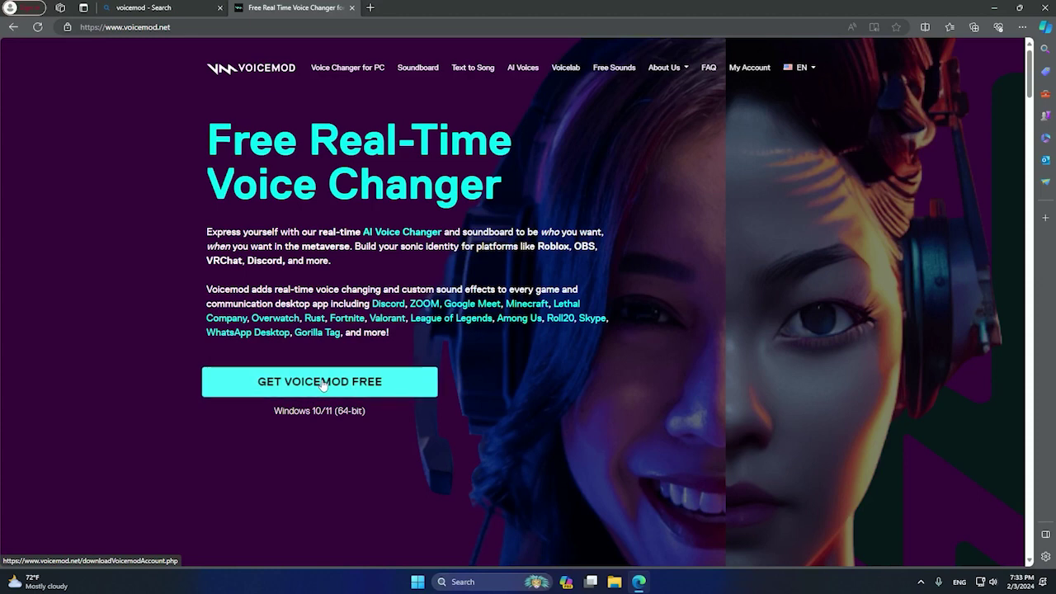
left_click(336, 390)
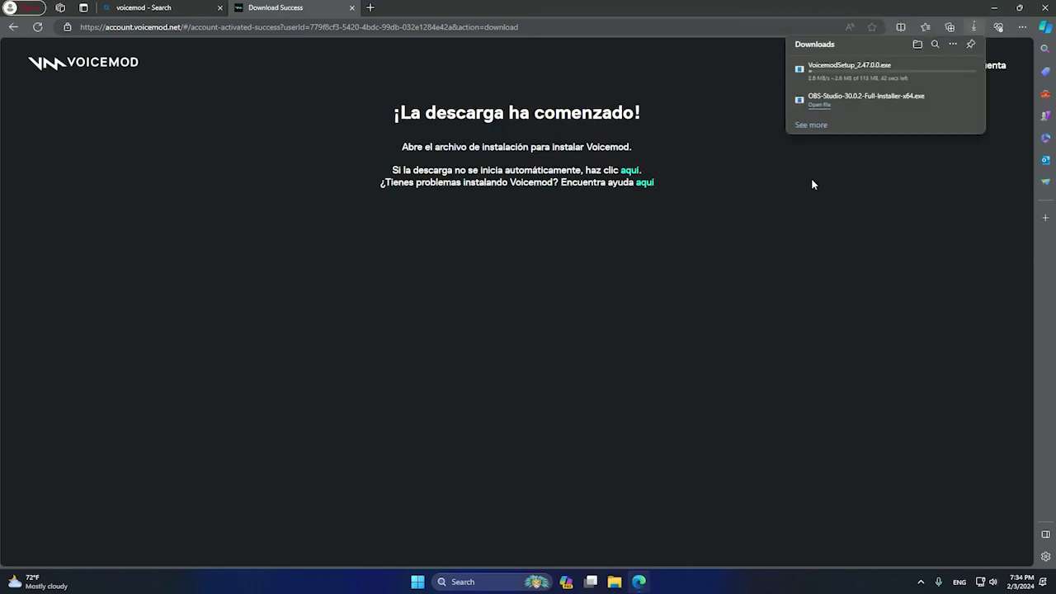
left_click(353, 9)
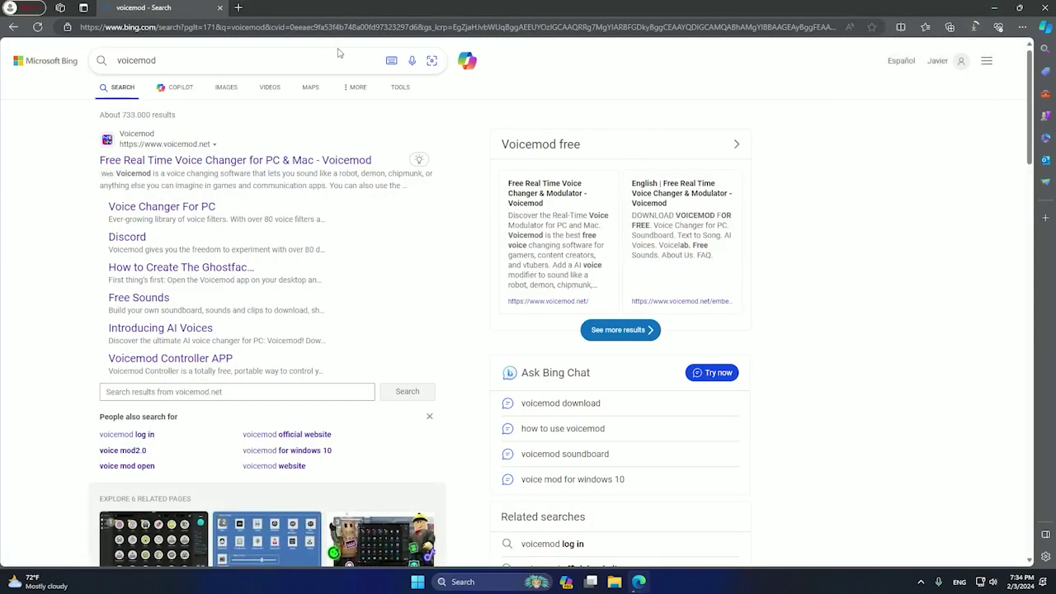
left_click(974, 27)
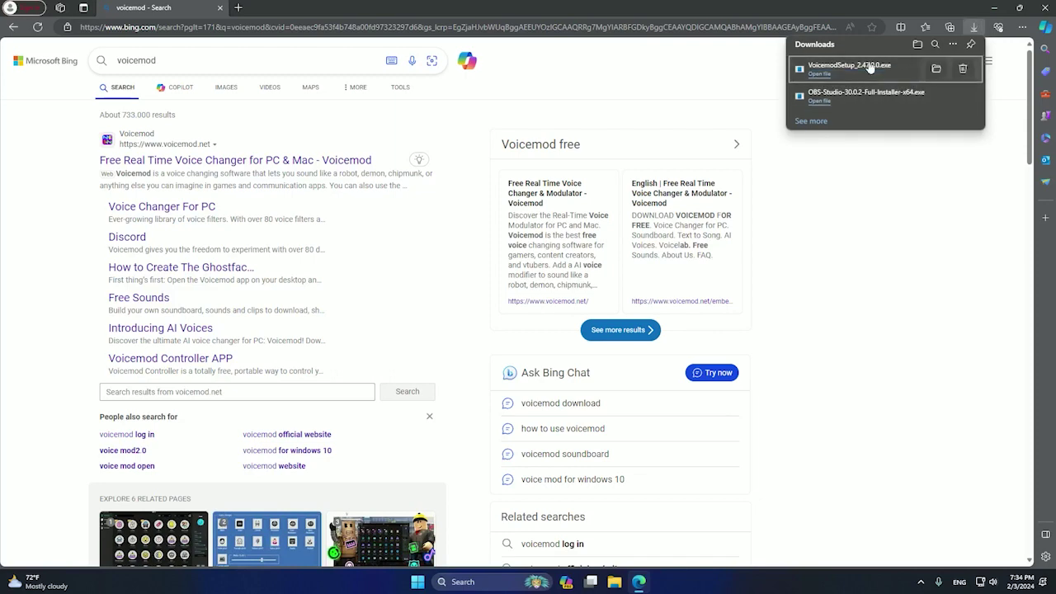
- Run VoicemodSetup_2.47.0.0 from the Downloads folder and approve the User Account Control prompt
left_click(938, 70)
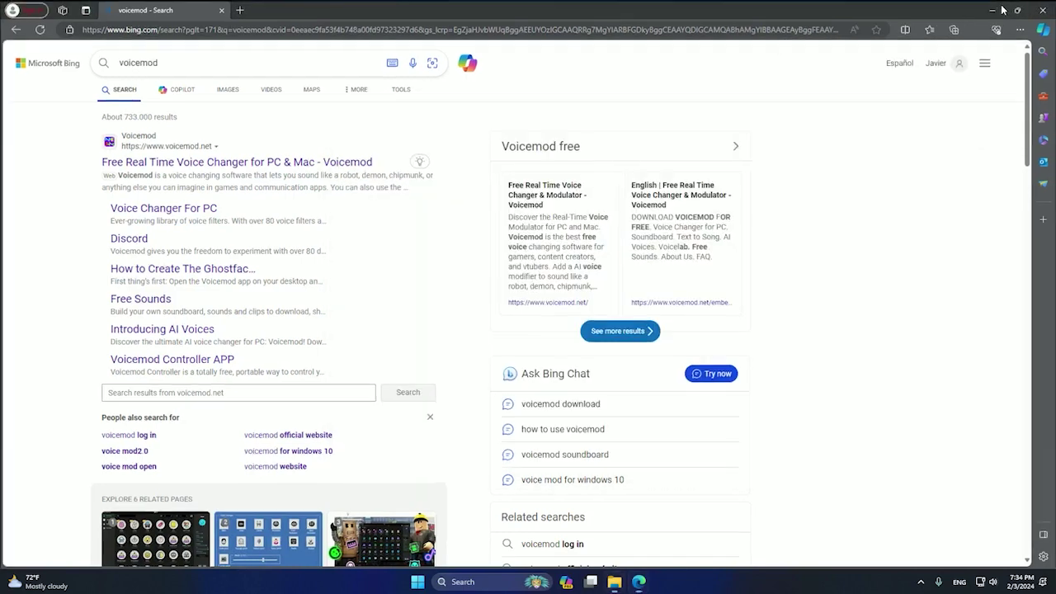
left_click(1002, 10)
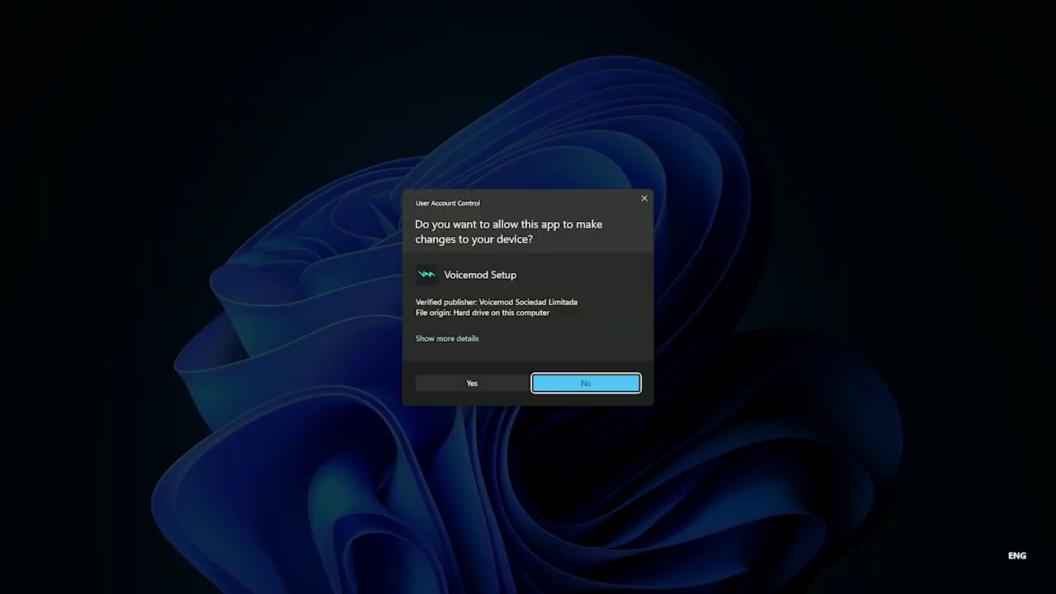
left_click(472, 383)
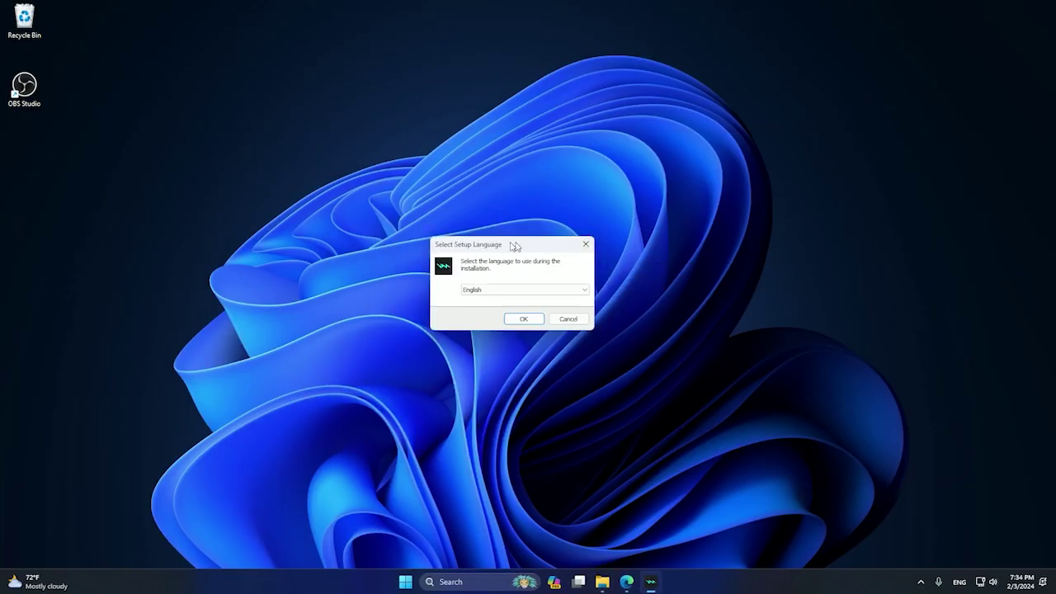
- Keep English as the setup language and accept the Voicemod license agreement
left_click(528, 323)
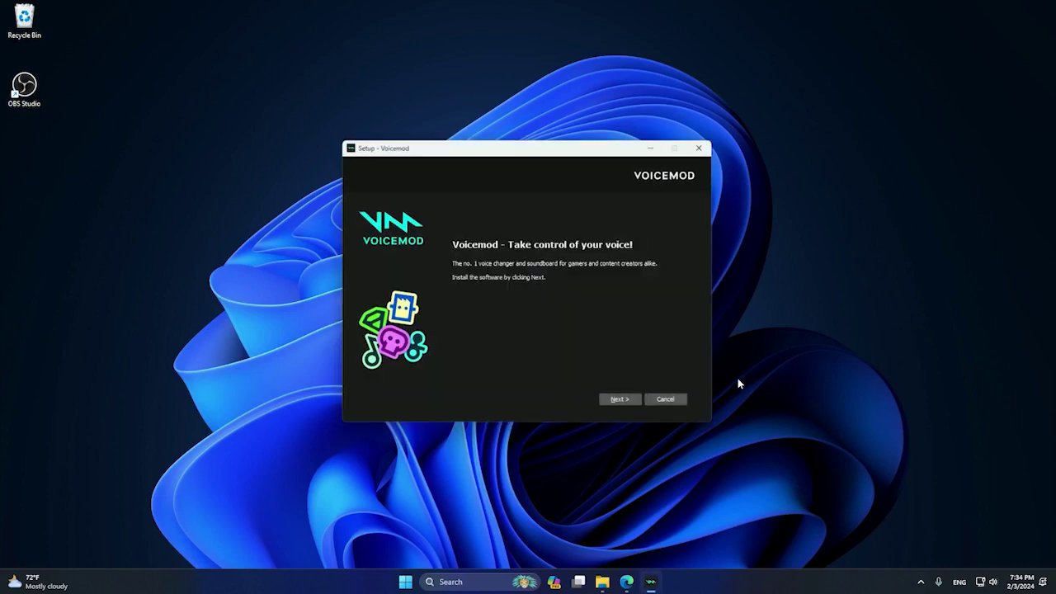
left_click_drag(535, 157, 513, 152)
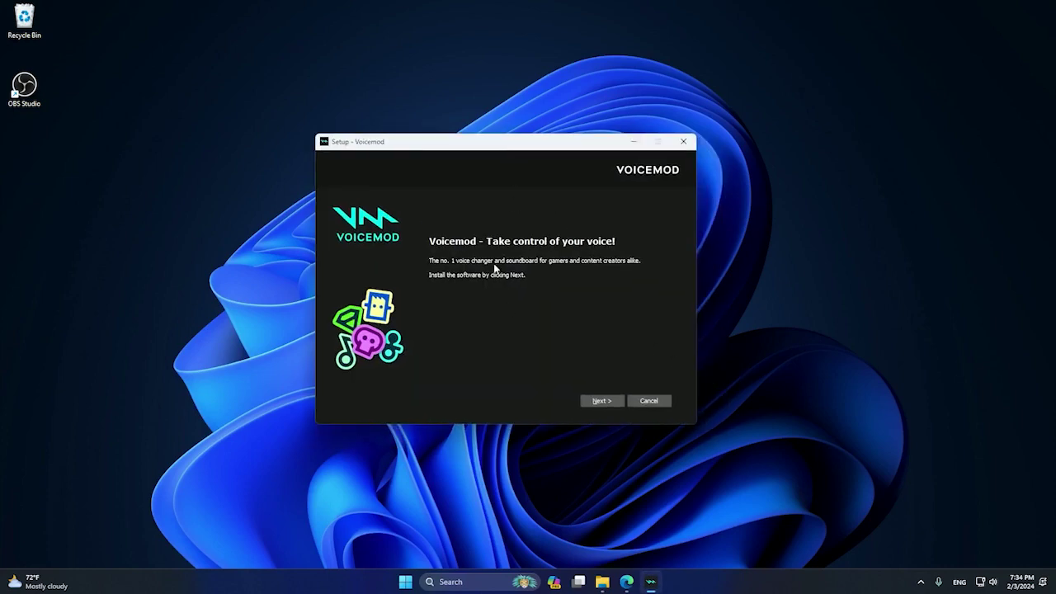
left_click(609, 402)
left_click(604, 404)
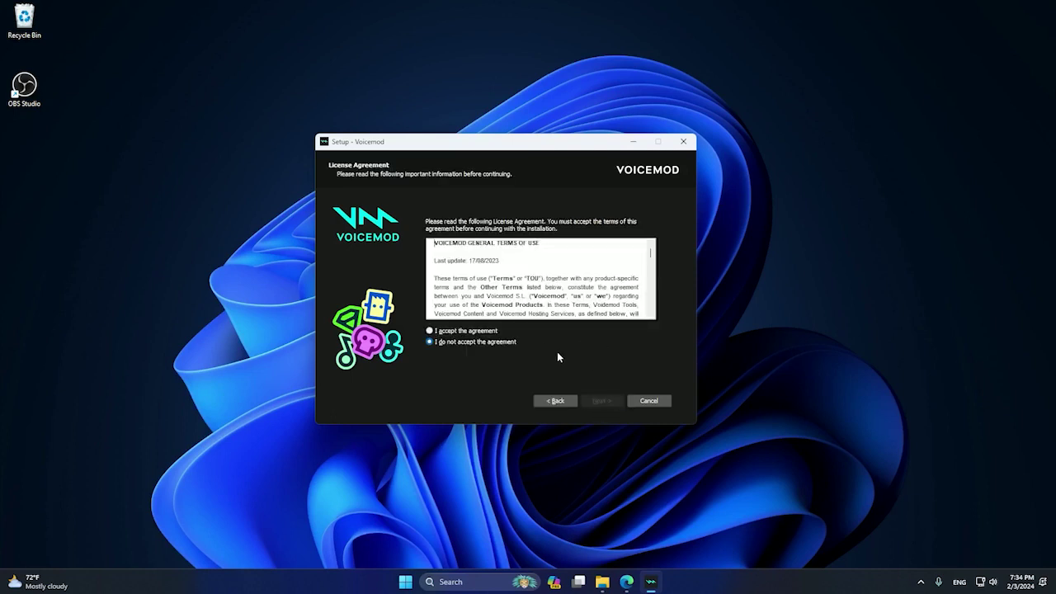
left_click(446, 332)
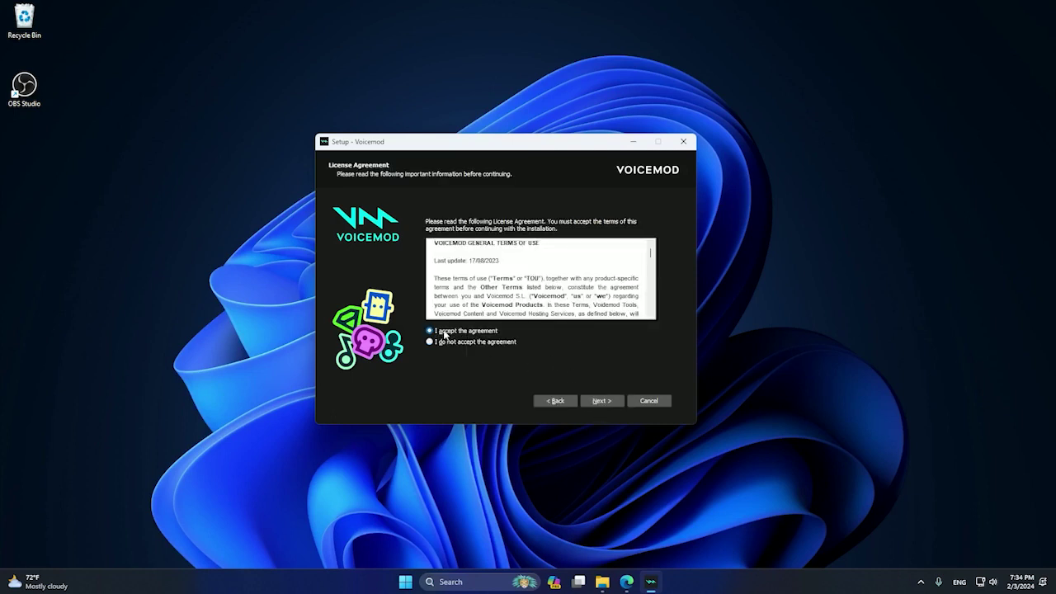
- Install to C:\Program Files\Voicemod Desktop with desktop and Quick Launch shortcuts
left_click(599, 401)
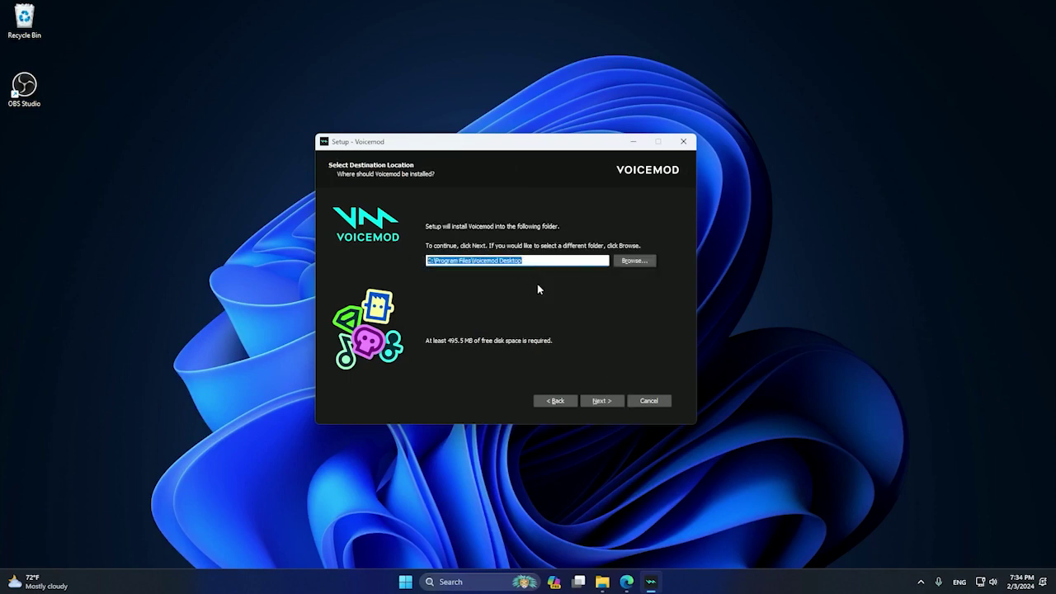
left_click(611, 403)
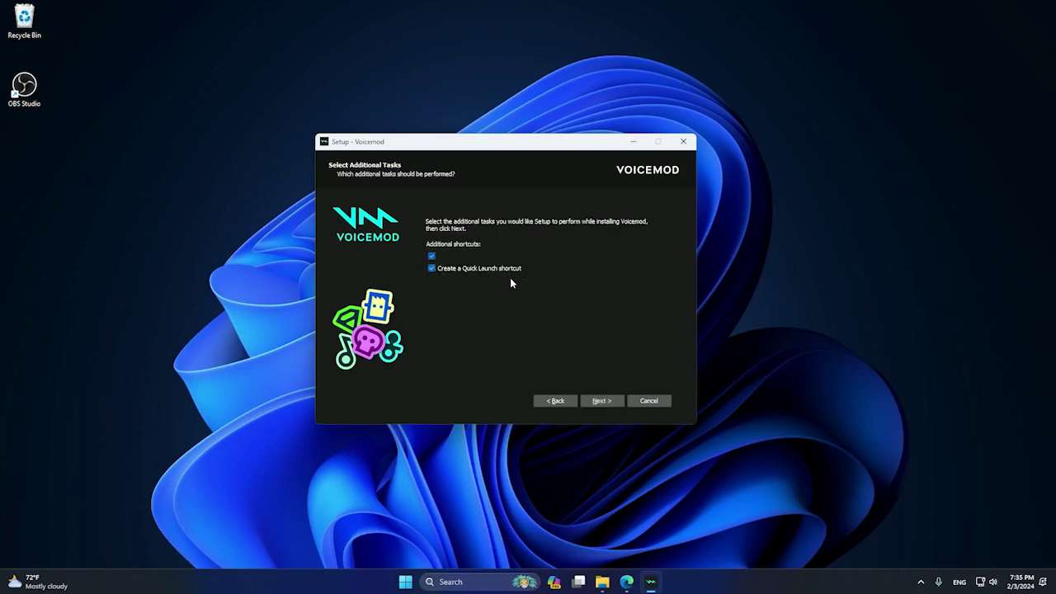
left_click(603, 402)
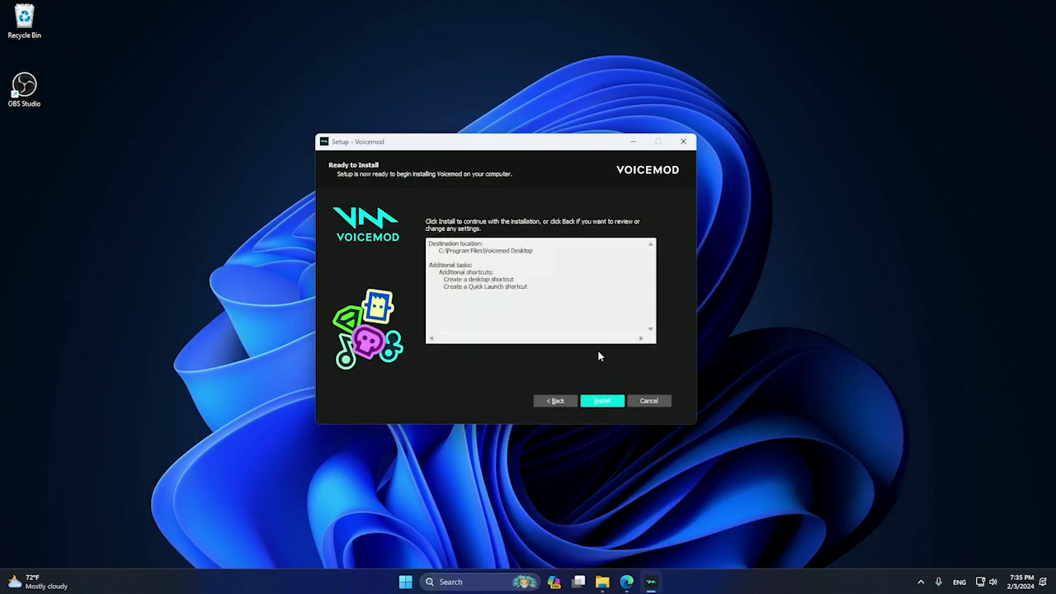
left_click(604, 402)
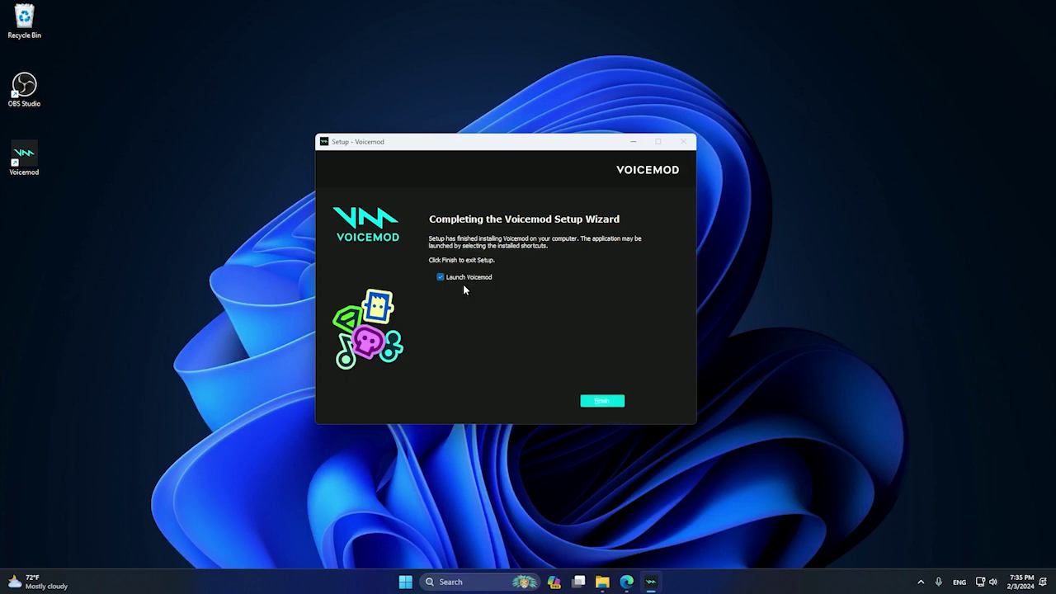
- Finish setup, sign in to the Voicemod account through Edge, and return to the app
left_click(602, 402)
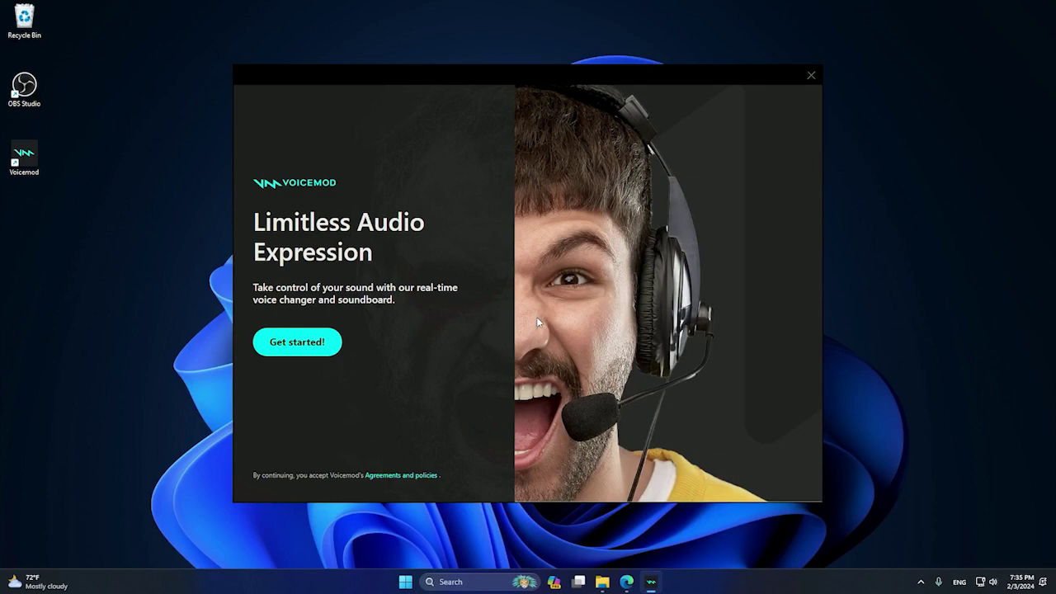
left_click(328, 346)
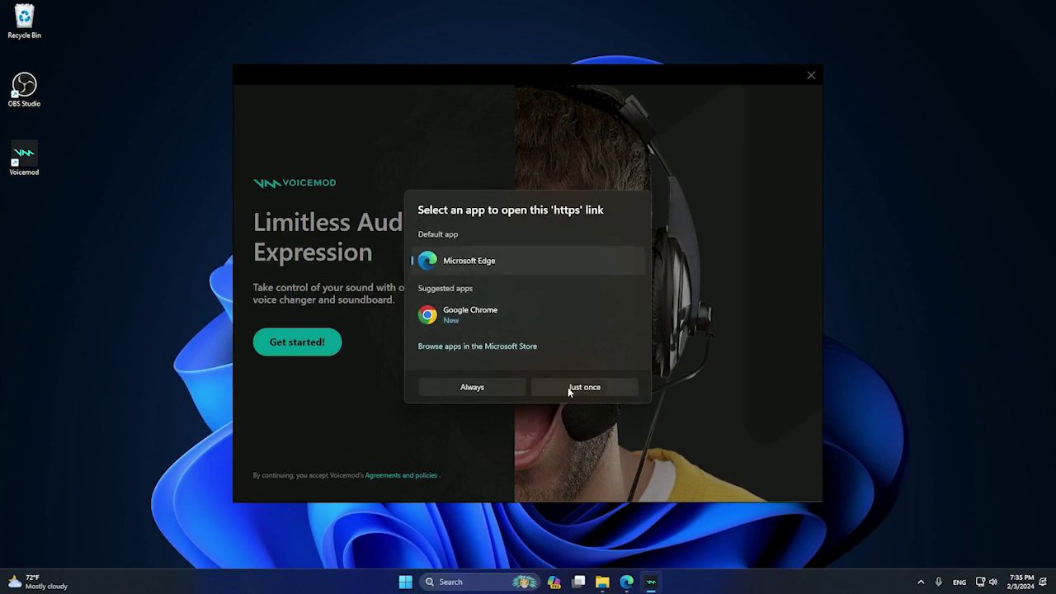
left_click(569, 389)
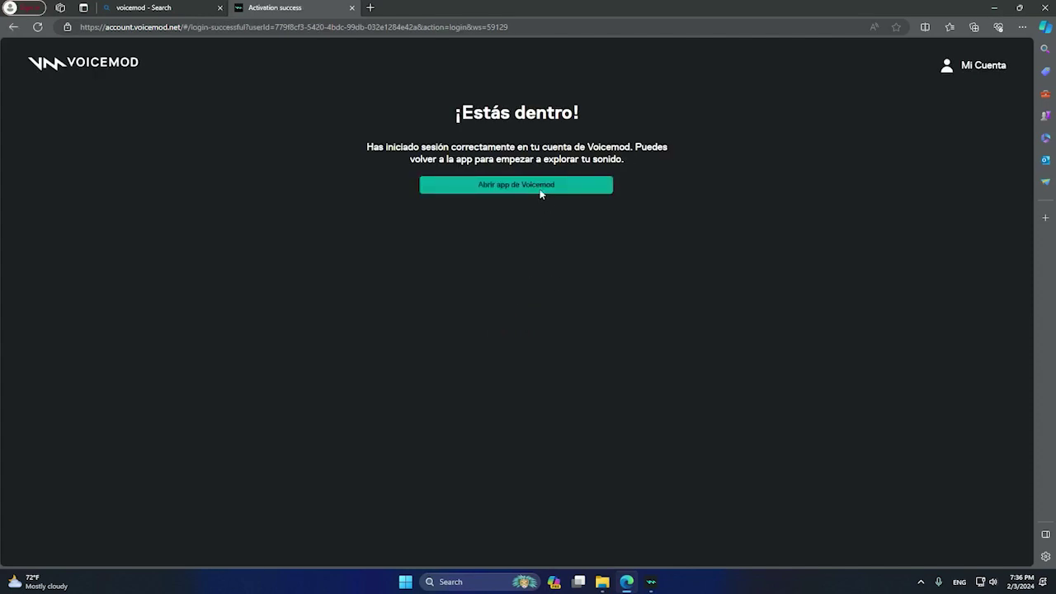
left_click(540, 195)
left_click(994, 7)
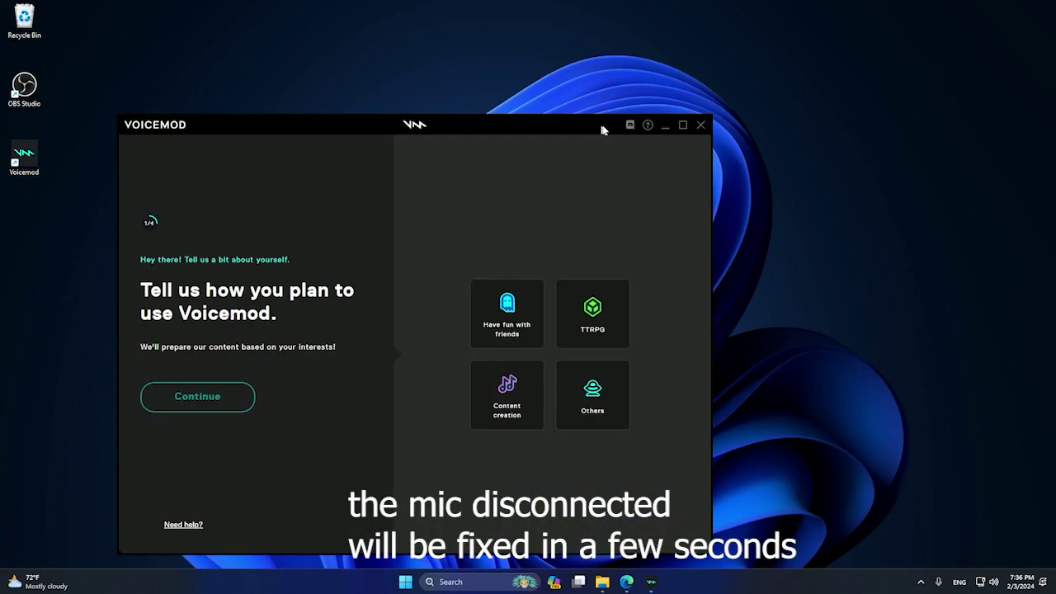
- Choose 'Have fun with friends' as the usage to reach the 2/4 headphones prompt
left_click_drag(601, 127, 720, 93)
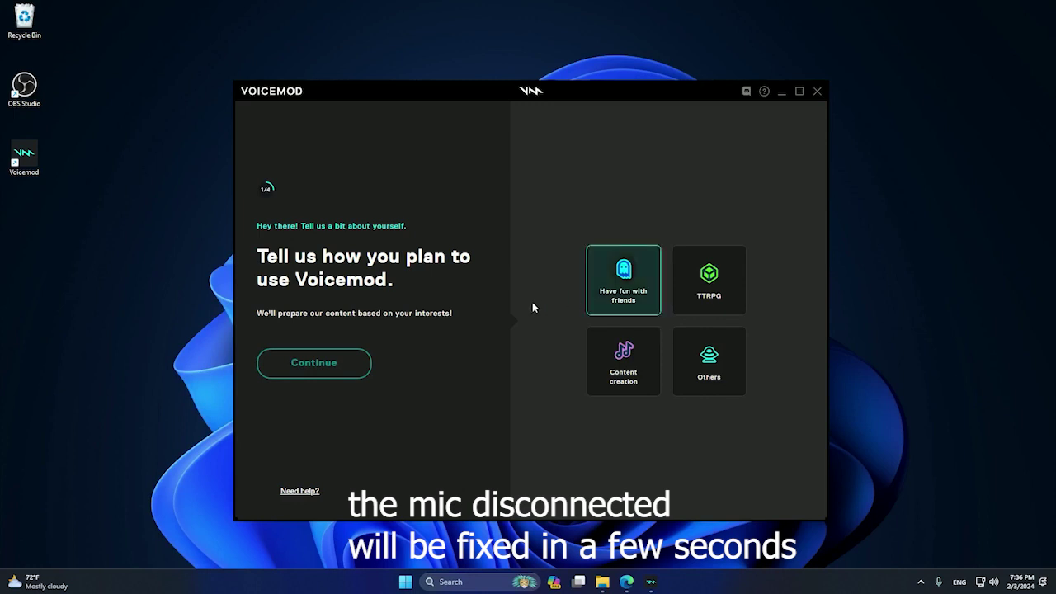
left_click(609, 304)
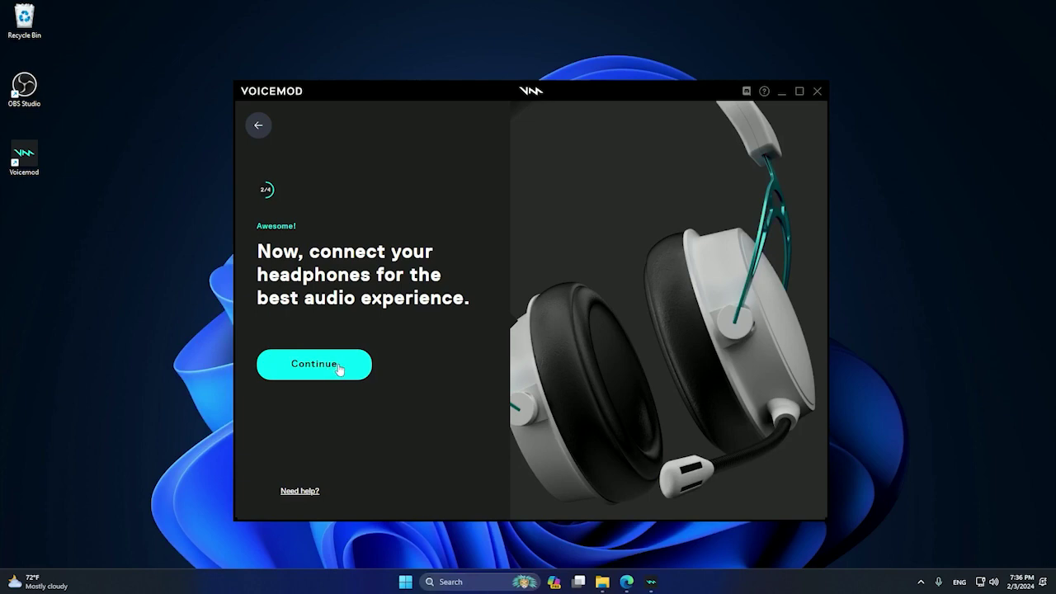
- Select the AirPods as output device and complete the headphone and voice test steps
left_click(340, 368)
left_click(496, 267)
left_click(448, 385)
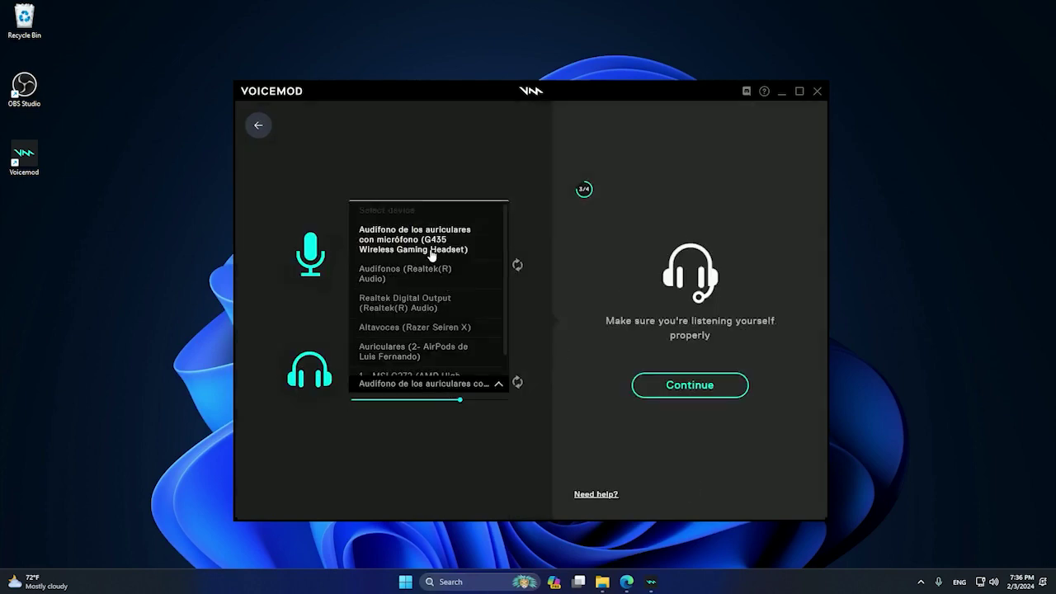
scroll(449, 310, "down", 1)
left_click(462, 332)
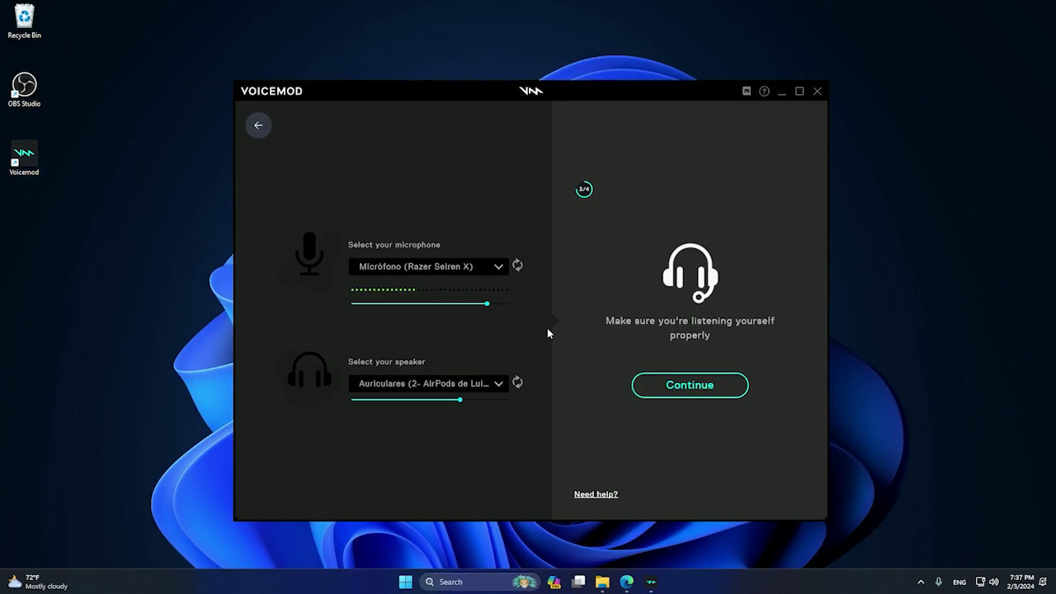
left_click(686, 391)
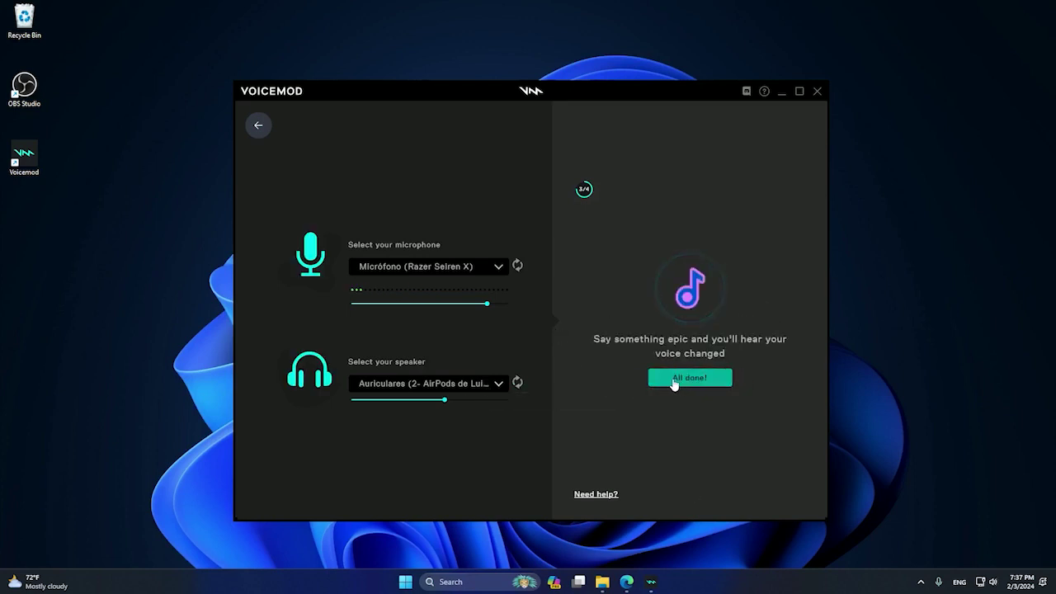
left_click(674, 381)
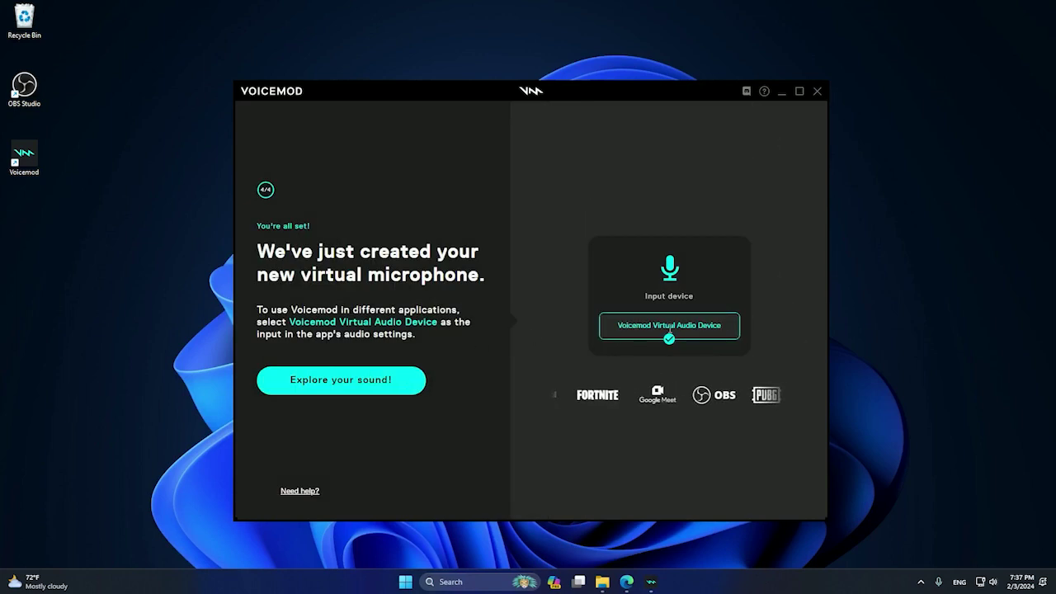
- Highlight the 'Voicemod Virtual Audio Device' name shown on the final onboarding step
left_click_drag(621, 326, 721, 328)
left_click(722, 329)
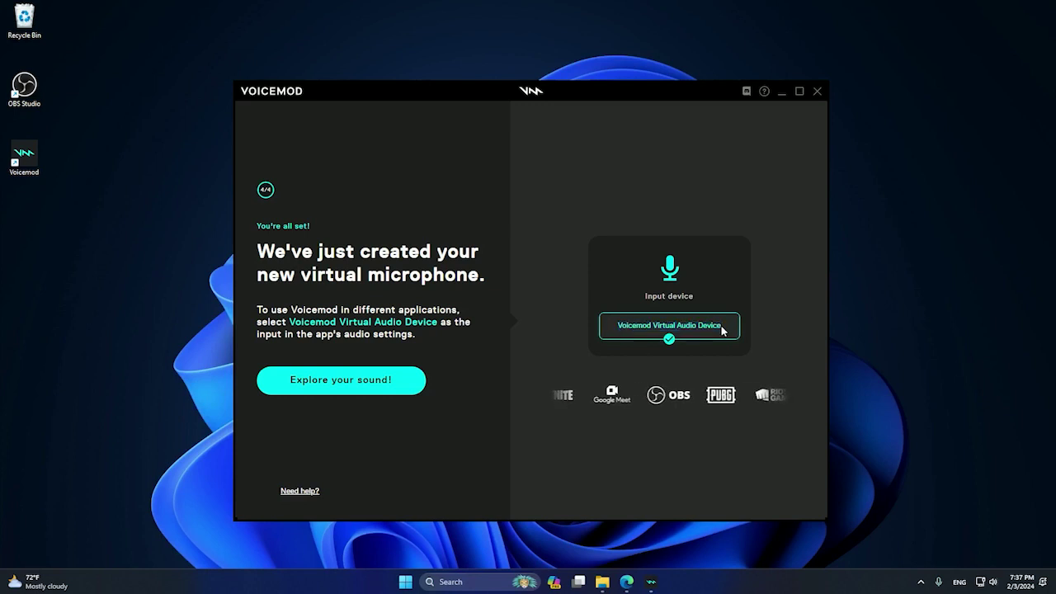
triple_click(628, 327)
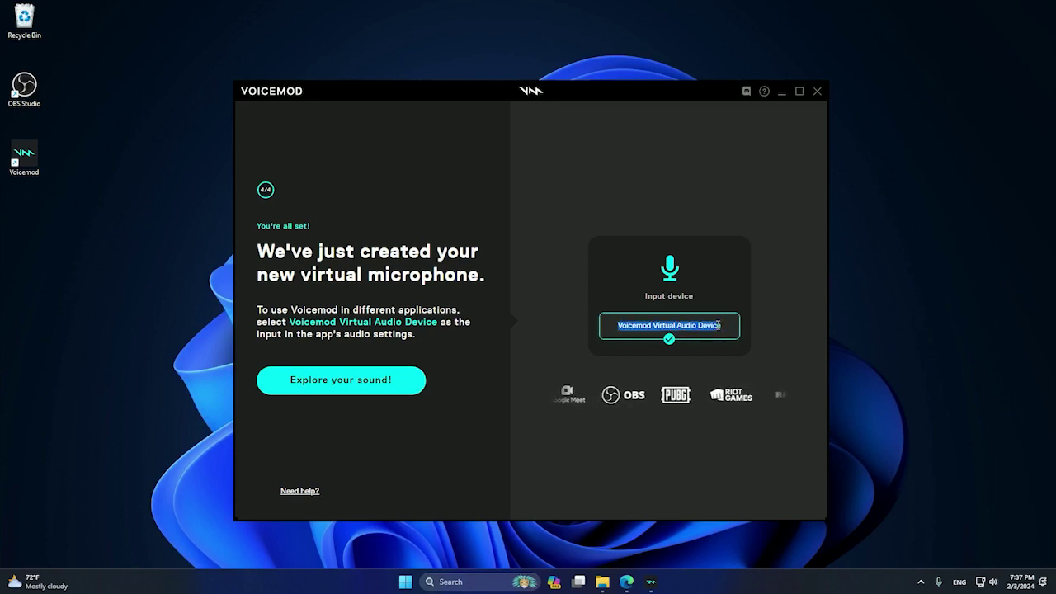
left_click(632, 331)
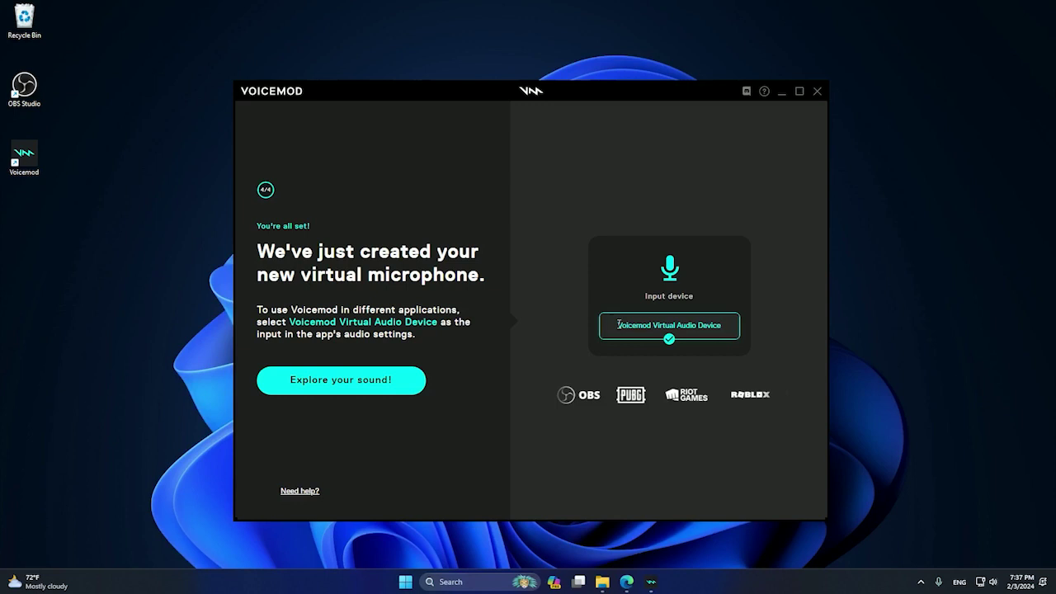
left_click_drag(619, 326, 727, 326)
left_click(608, 325)
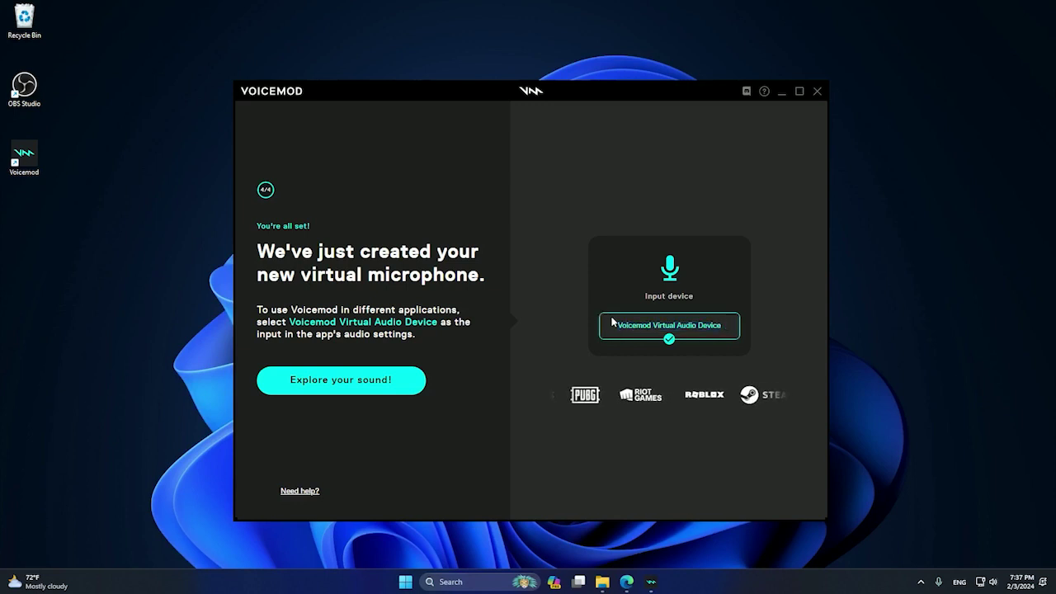
- Open the voice library and close the 'Transform your voice!' tip and discount offer
left_click(398, 381)
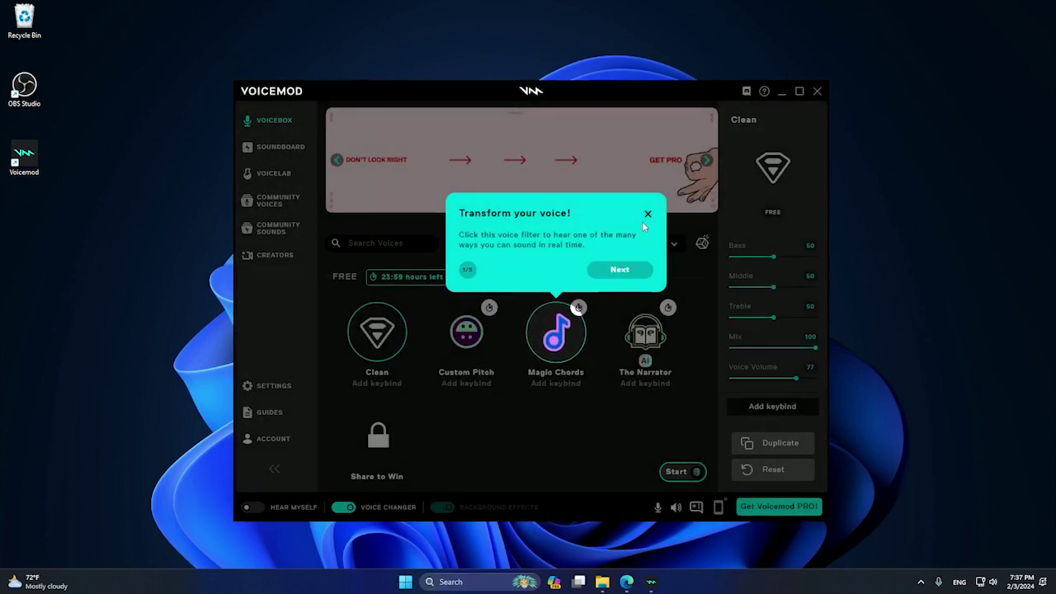
left_click(647, 214)
left_click(645, 362)
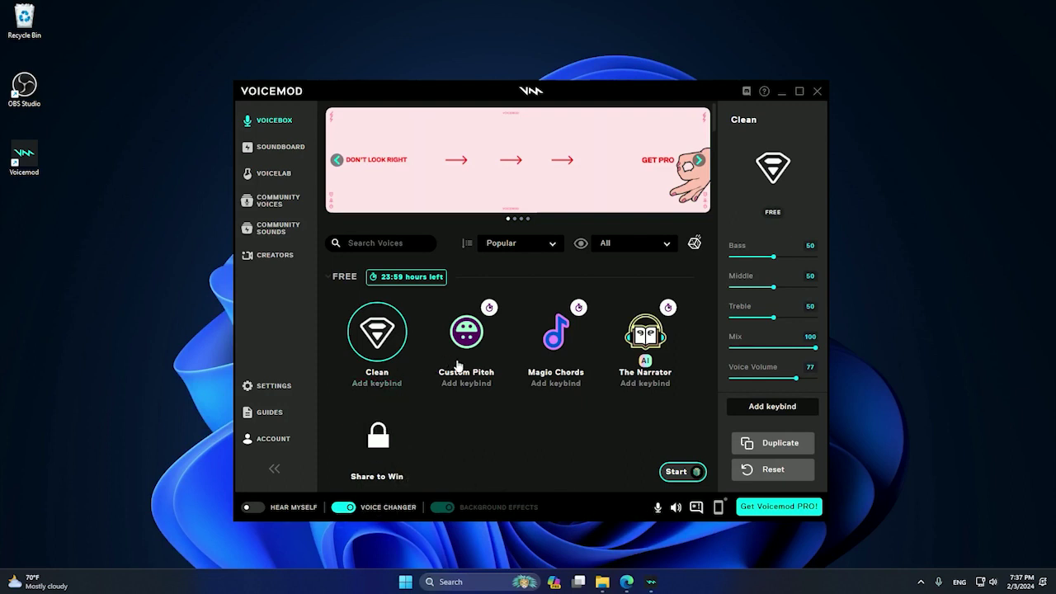
- Switch the active voice to Custom Pitch
left_click(477, 343)
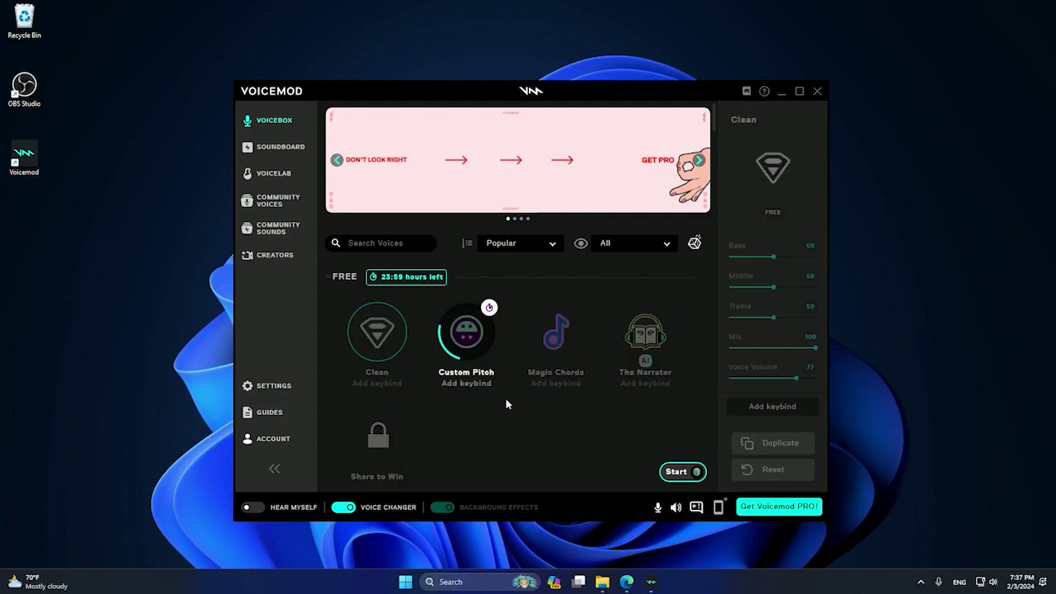
scroll(526, 425, "down", 2)
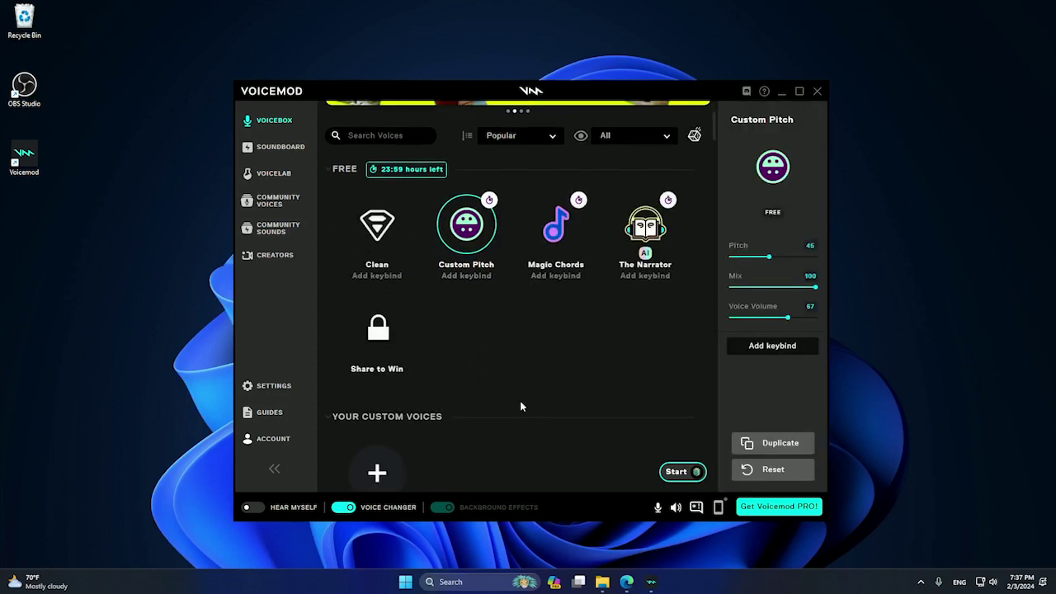
scroll(520, 400, "up", 1)
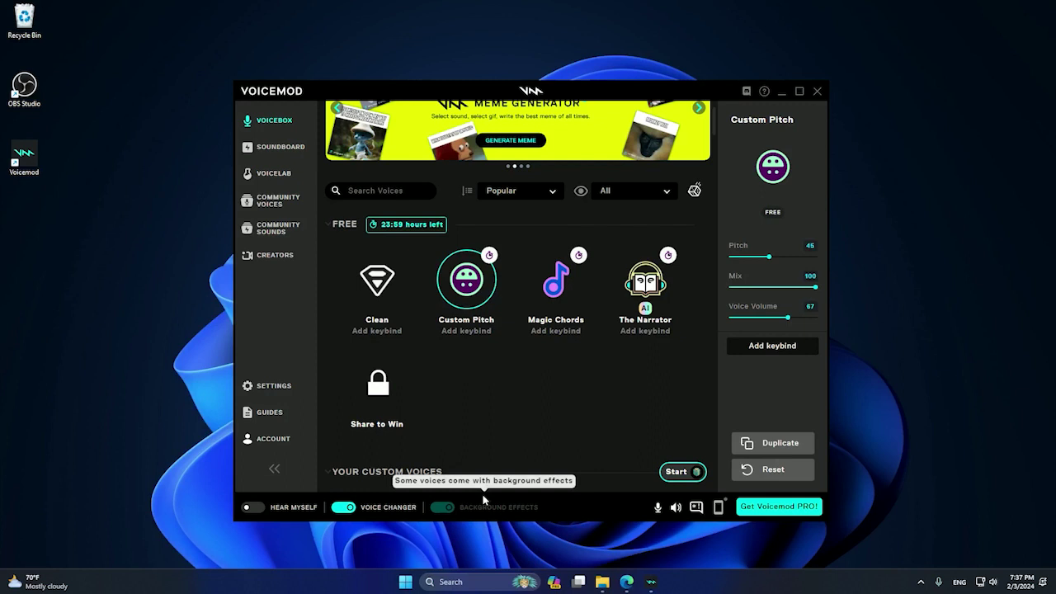
scroll(495, 346, "up", 2)
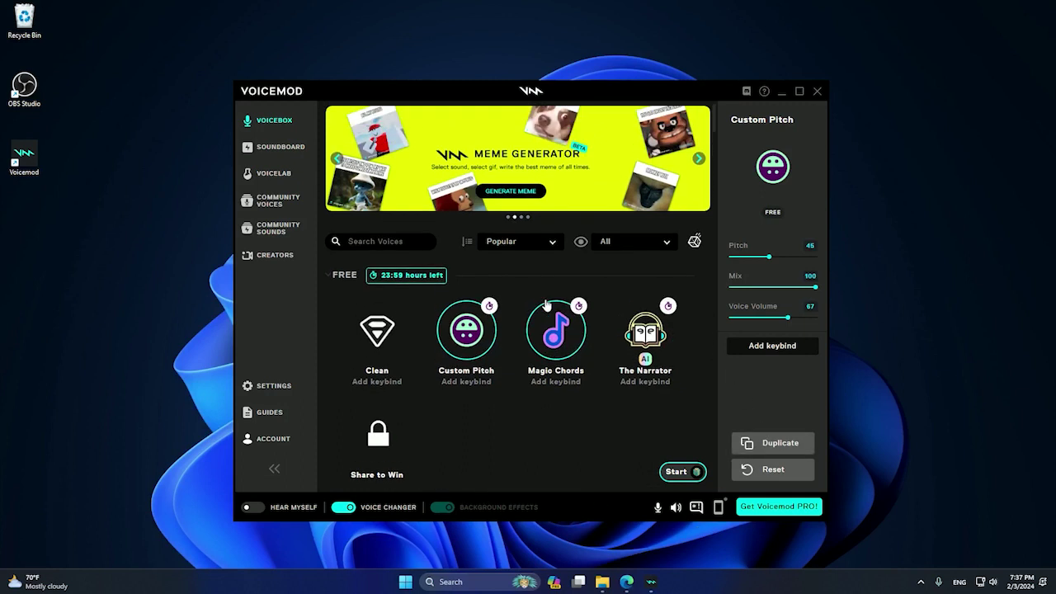
- Set the Audio input device to Micrófono (Razer Seiren X)
left_click(269, 386)
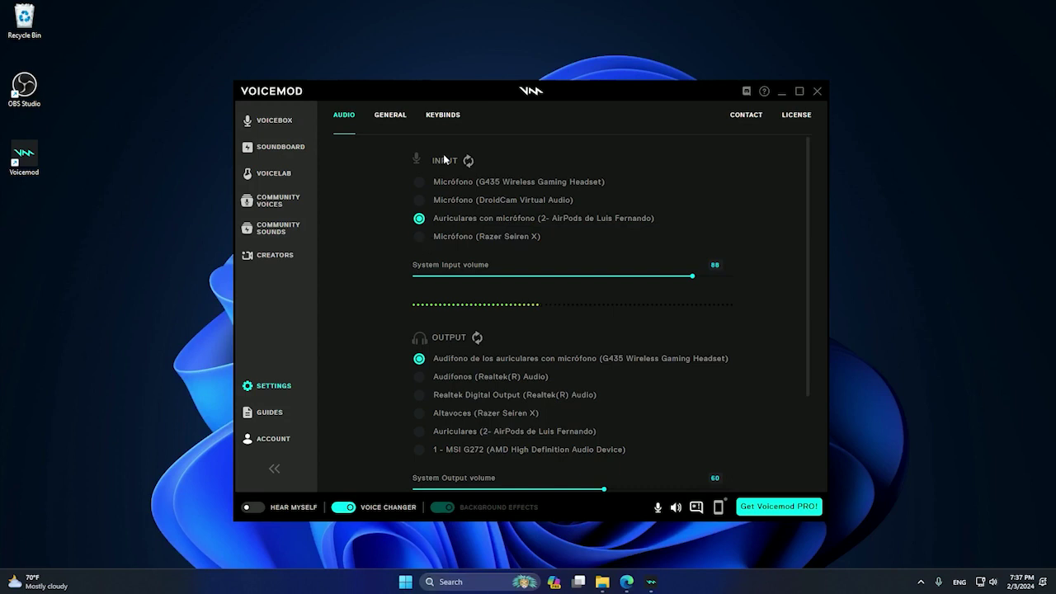
left_click(421, 239)
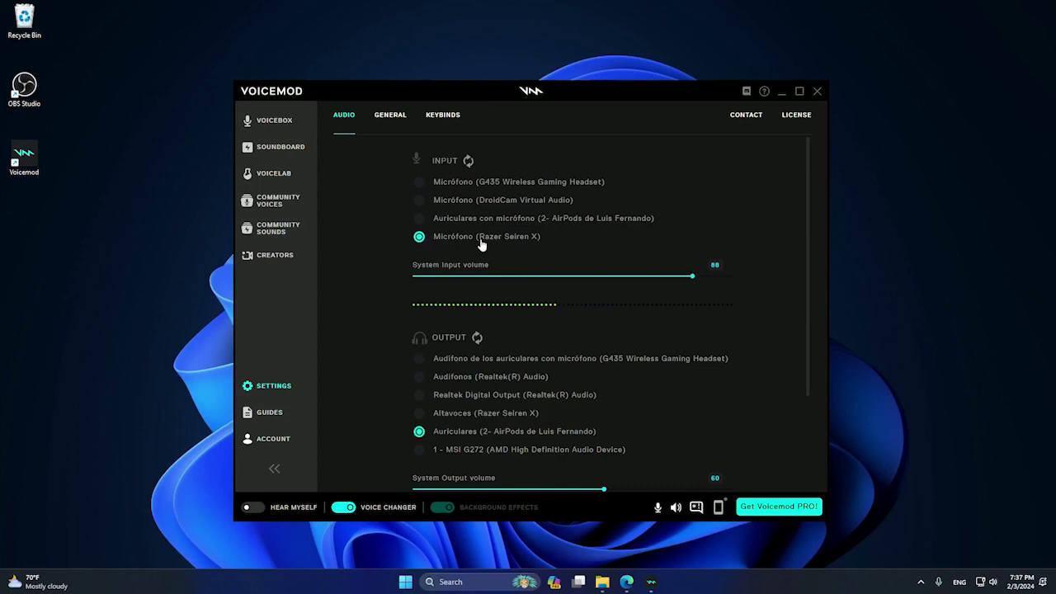
scroll(541, 424, "down", 1)
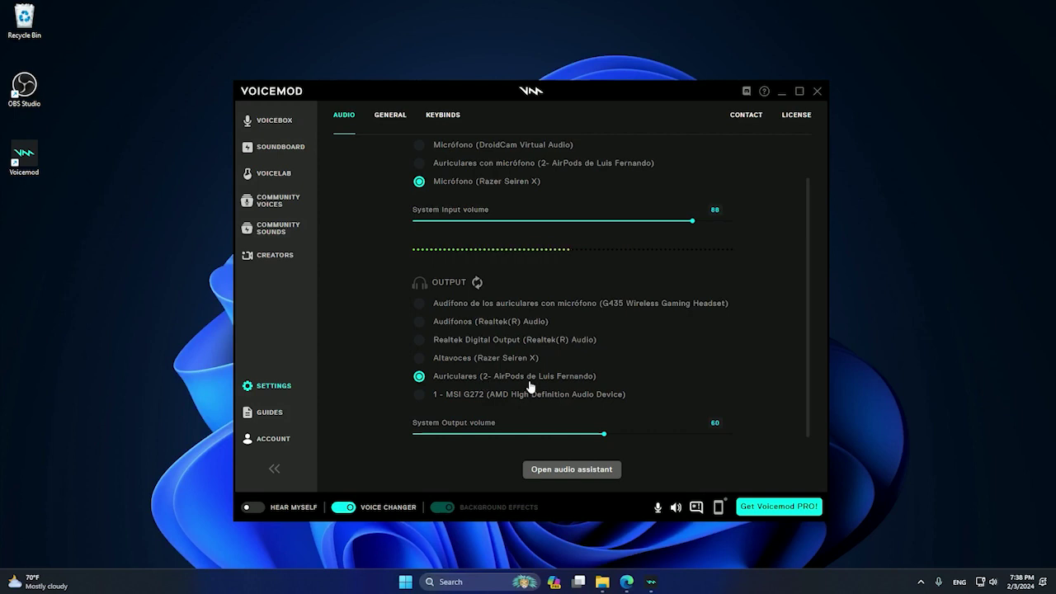
scroll(556, 382, "down", 1)
scroll(611, 354, "up", 2)
- Review the General and Keybinds settings tabs, then return to the Voicebox library
left_click(391, 115)
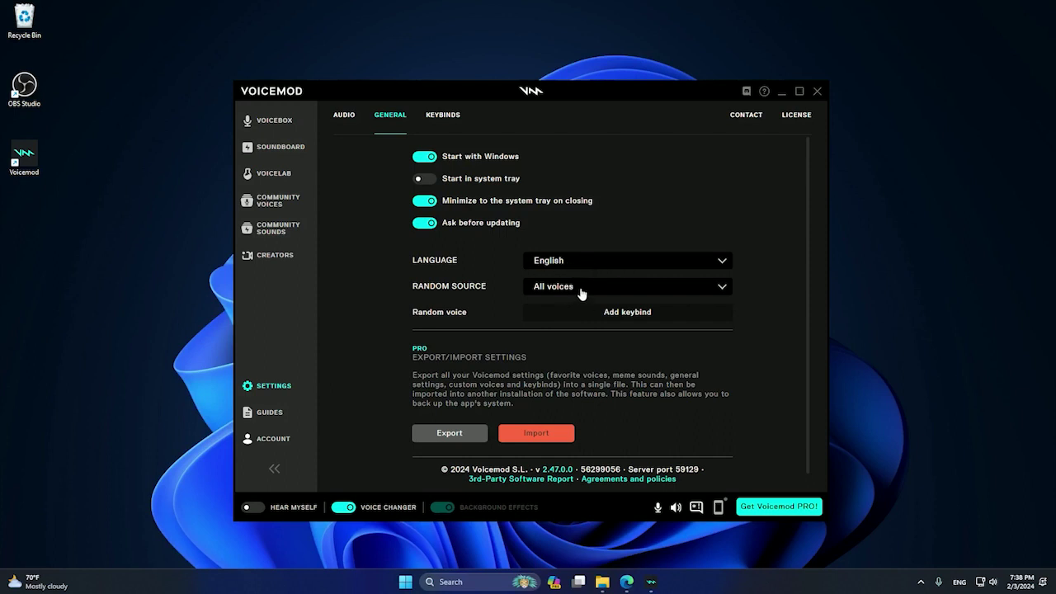
scroll(463, 303, "down", 1)
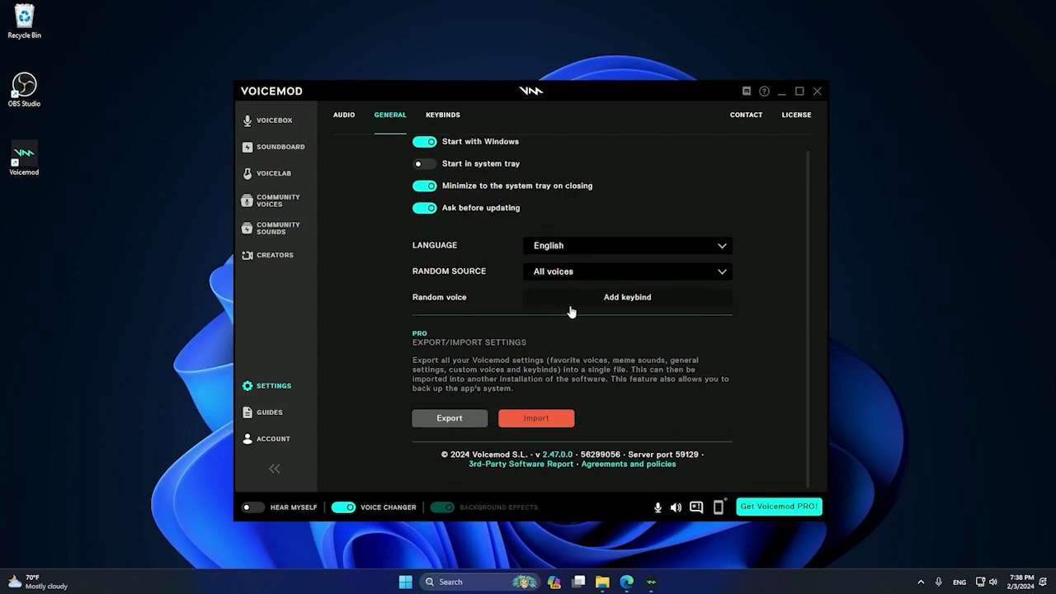
left_click(443, 115)
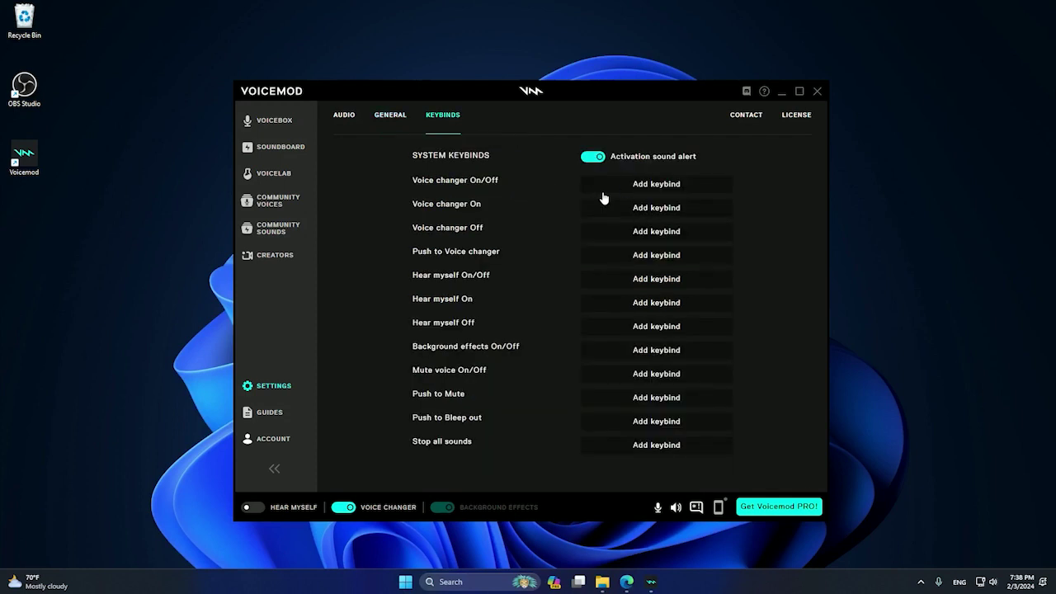
left_click(331, 114)
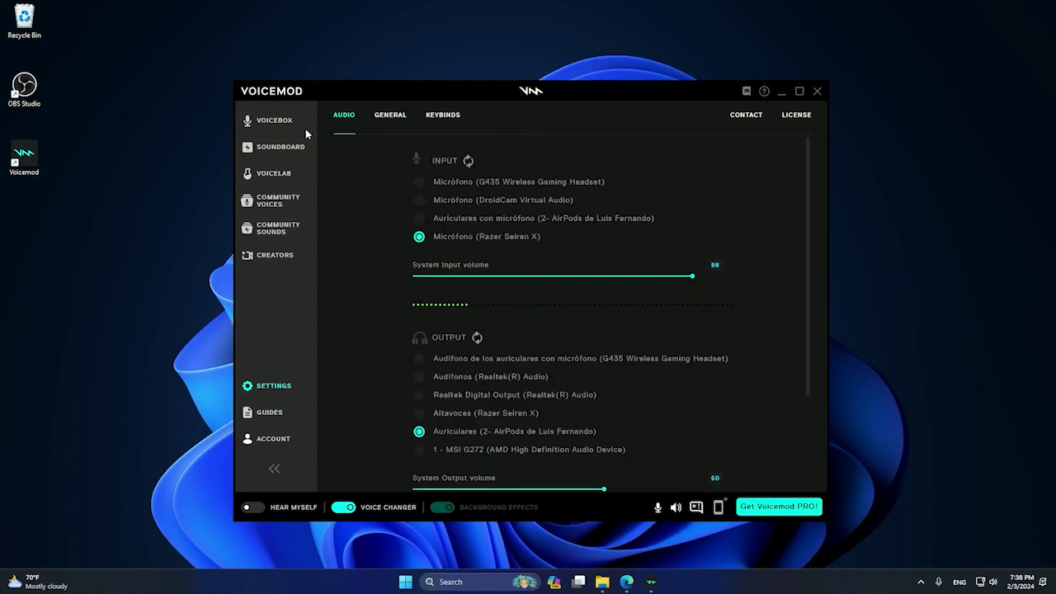
left_click(262, 121)
scroll(567, 371, "down", 5)
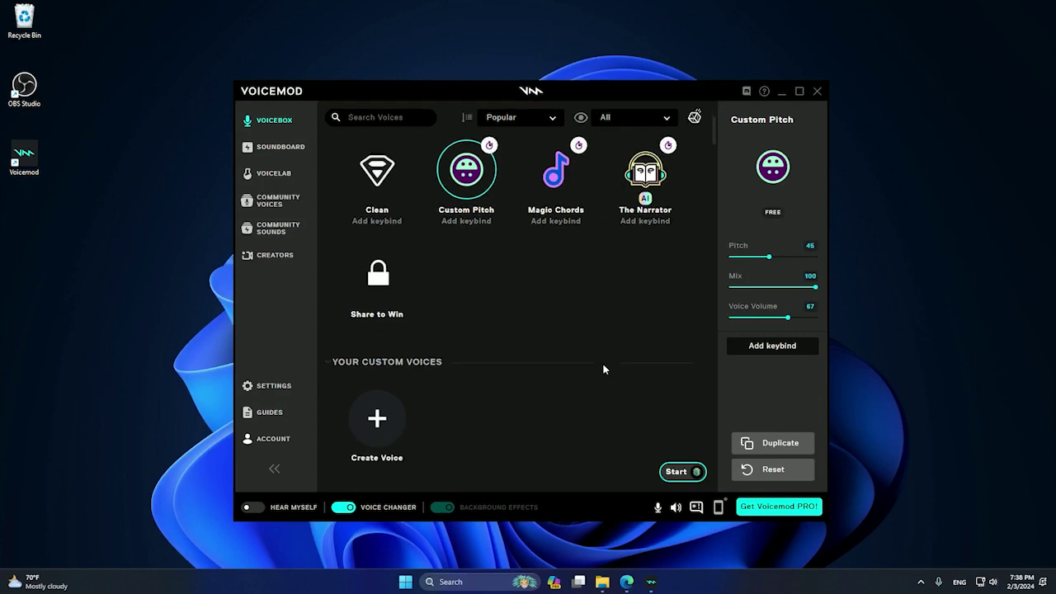
scroll(669, 303, "up", 4)
- Minimize Voicemod and select the Audio Input Capture source in OBS Studio
left_click(781, 98)
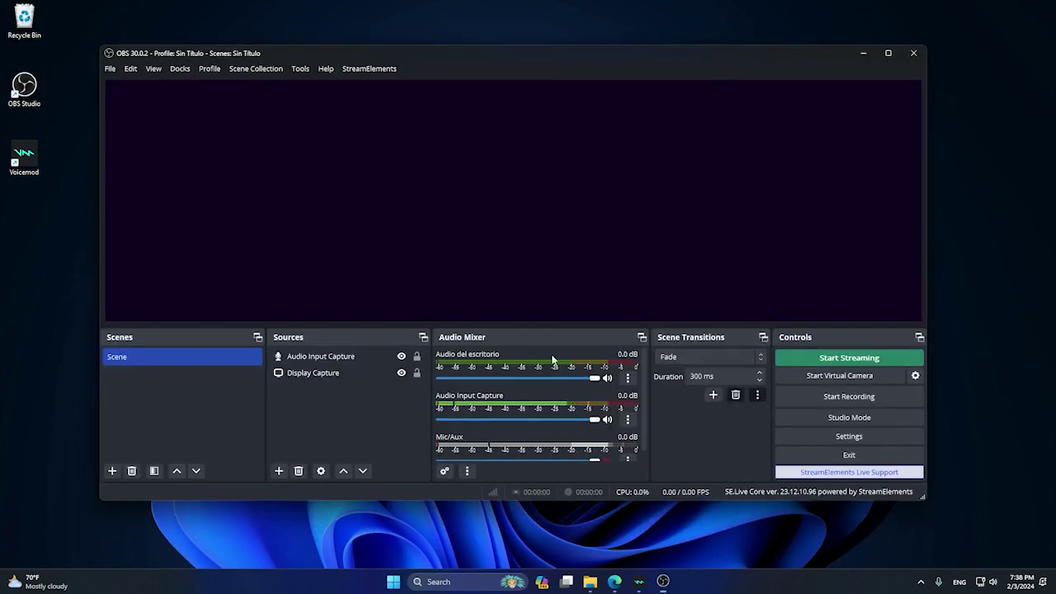
left_click(328, 373)
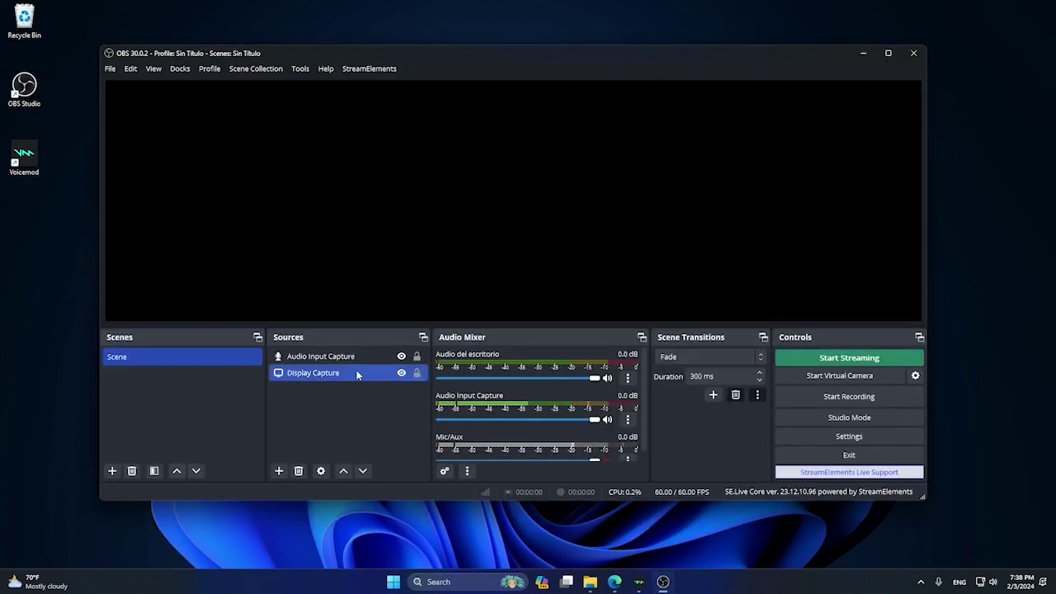
left_click(495, 300)
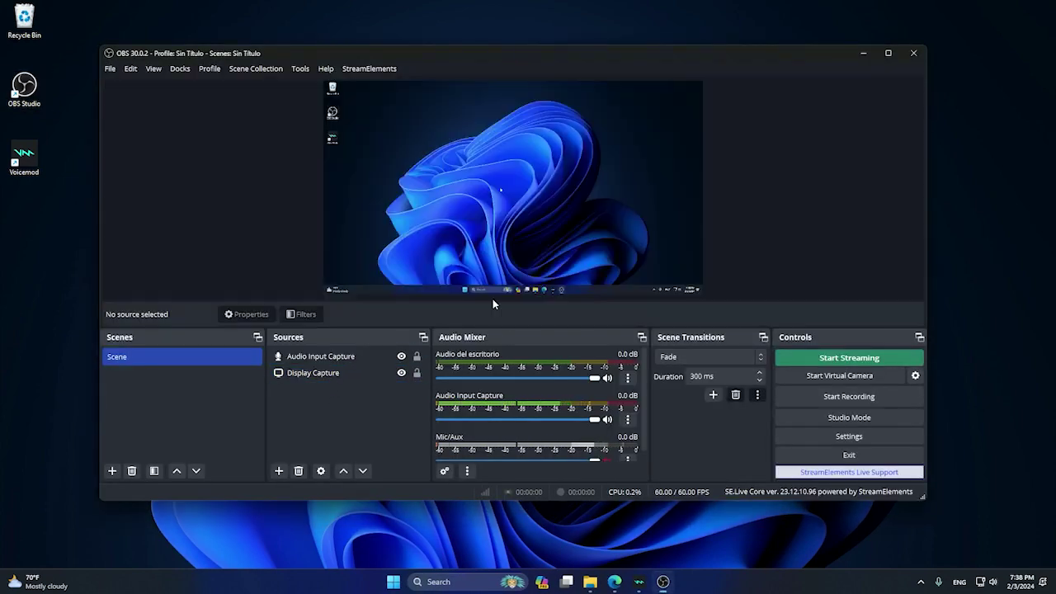
left_click(355, 359)
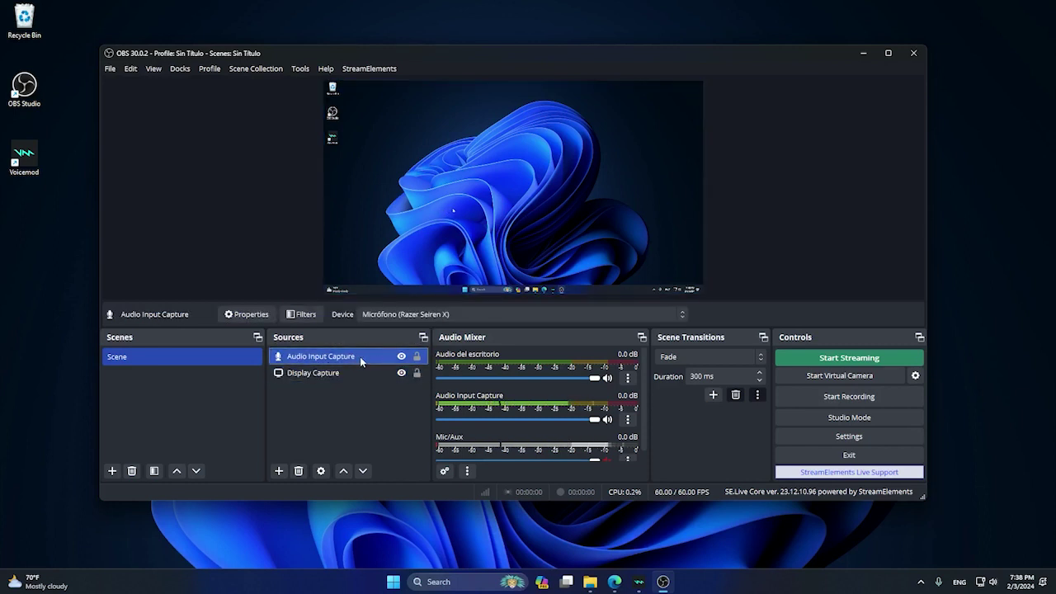
- Set the capture device to Micrófono (Voicemod Virtual Audio Device (WDM)) and start recording
double_click(360, 357)
left_click(624, 139)
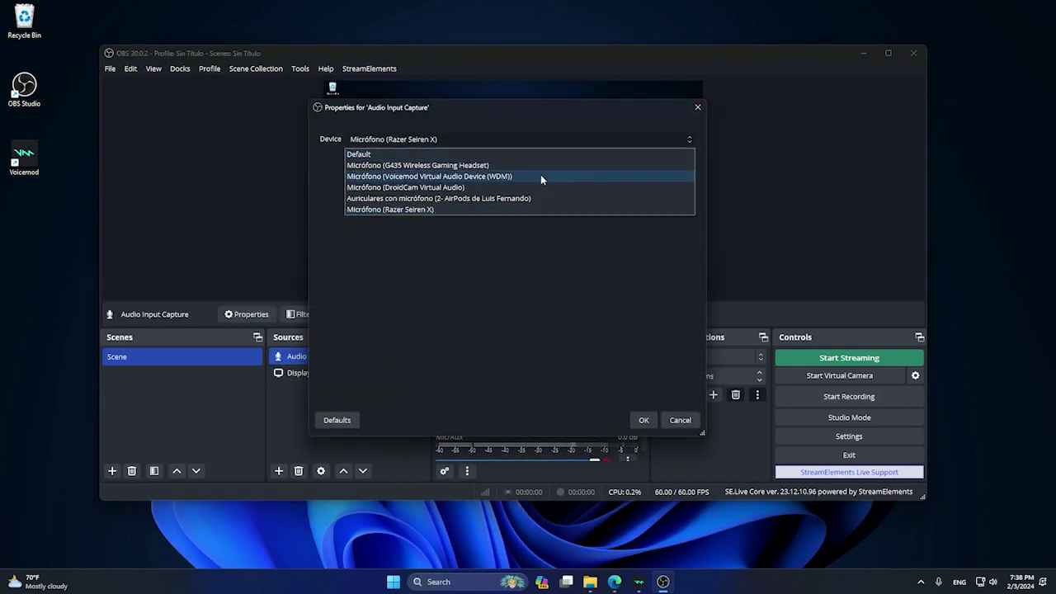
left_click(462, 177)
left_click(643, 420)
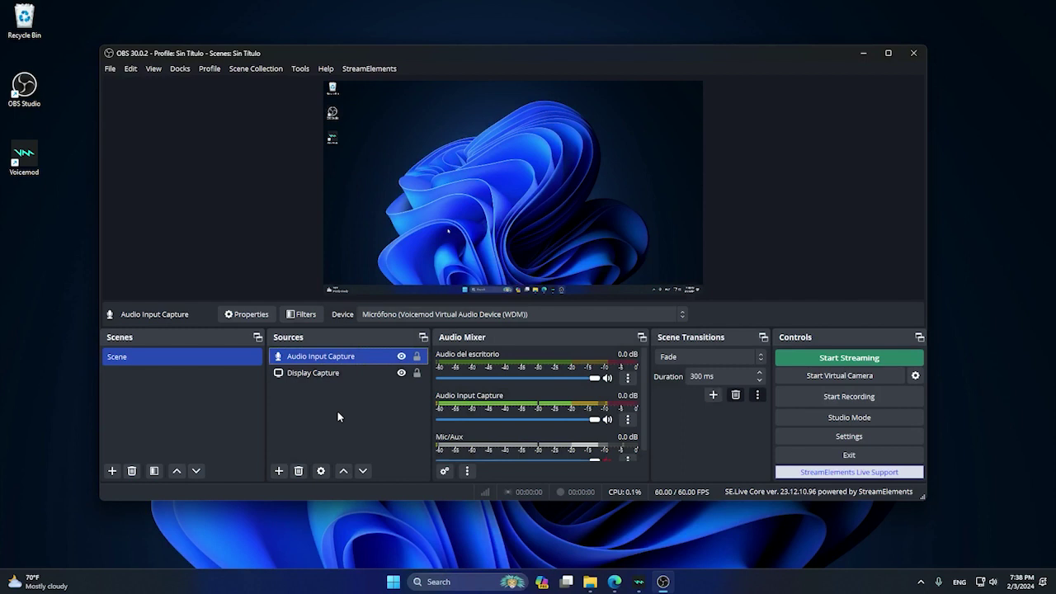
left_click(823, 395)
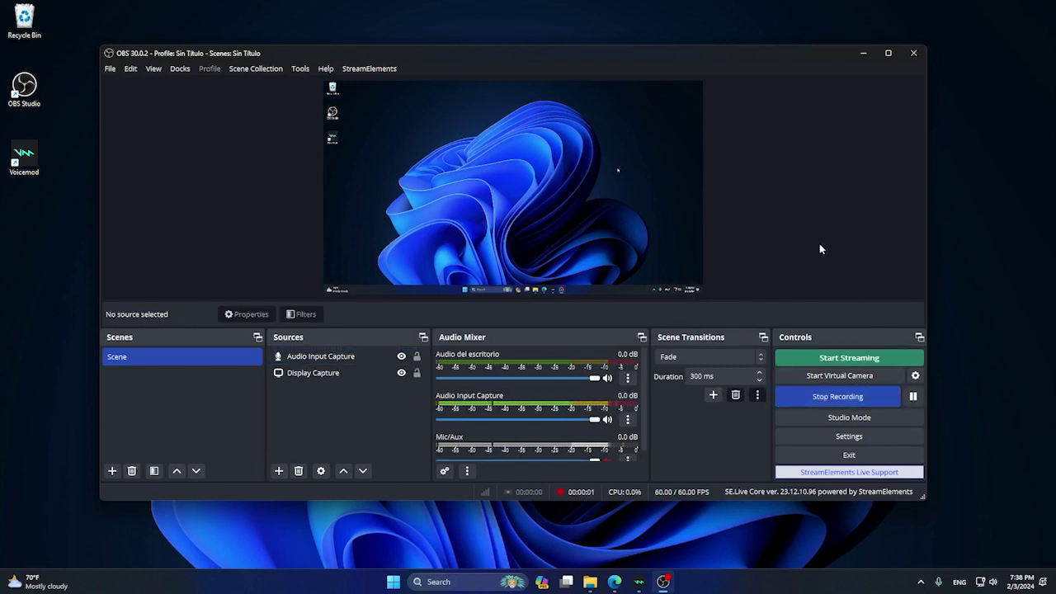
- Bring Voicemod forward, make Magic Chords the active voice, and minimize Voicemod
left_click(638, 581)
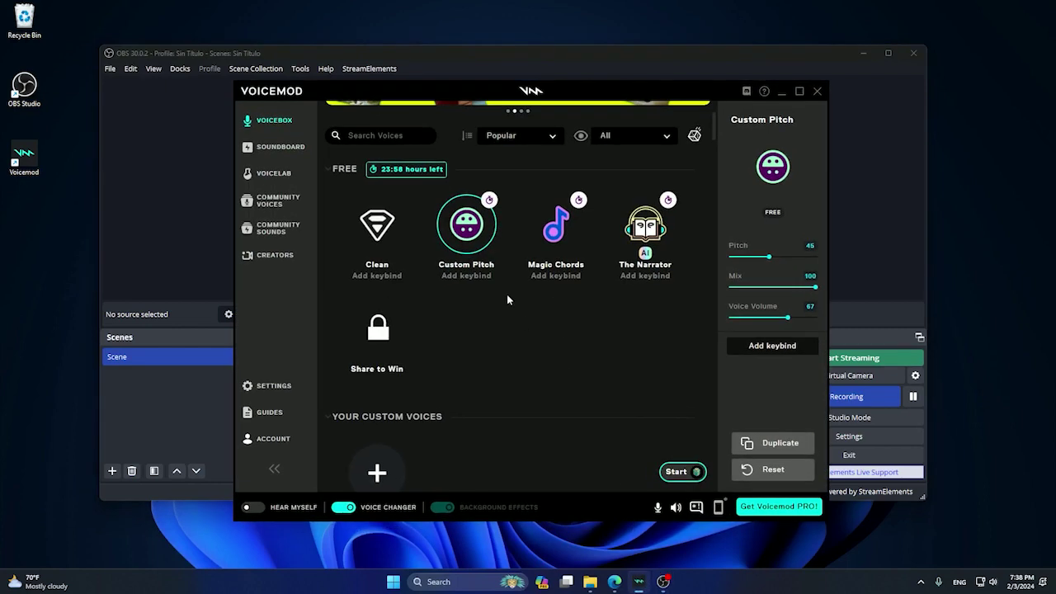
left_click(540, 234)
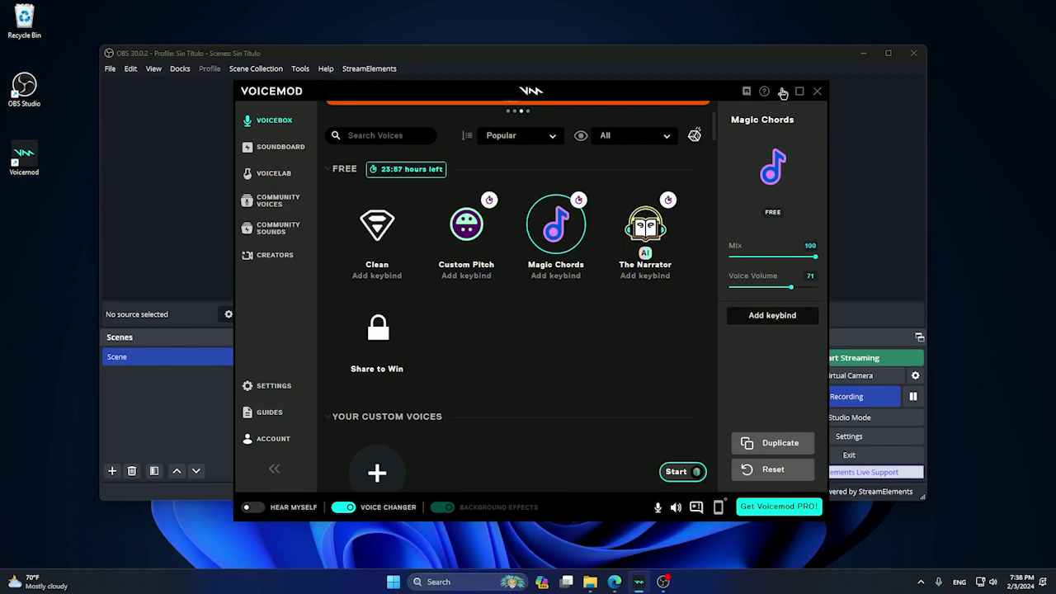
left_click(783, 91)
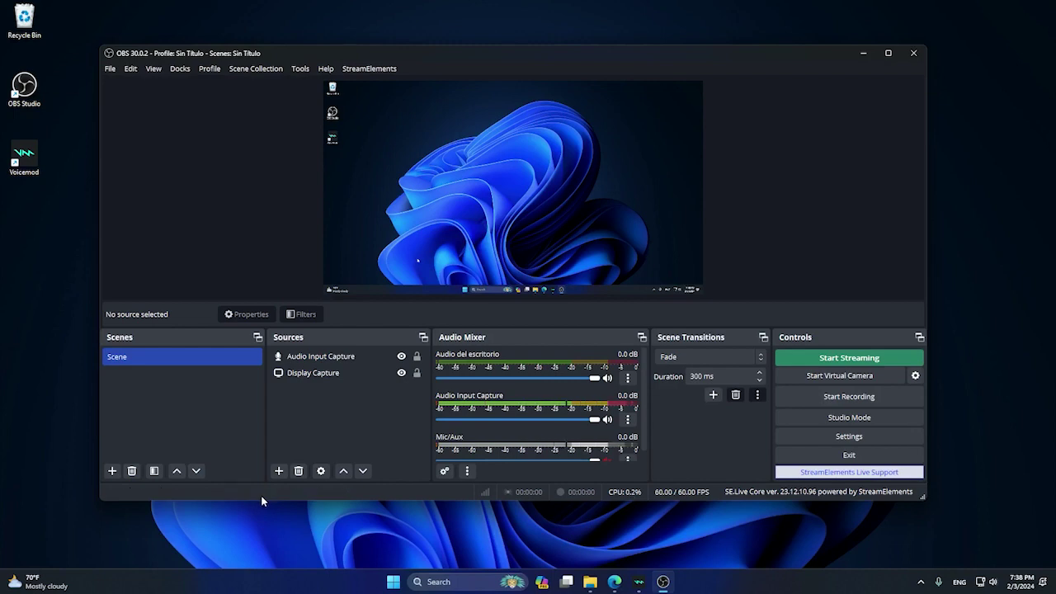
- Open the Videos folder in File Explorer and sort it by date, newest first
left_click(587, 583)
left_click(379, 351)
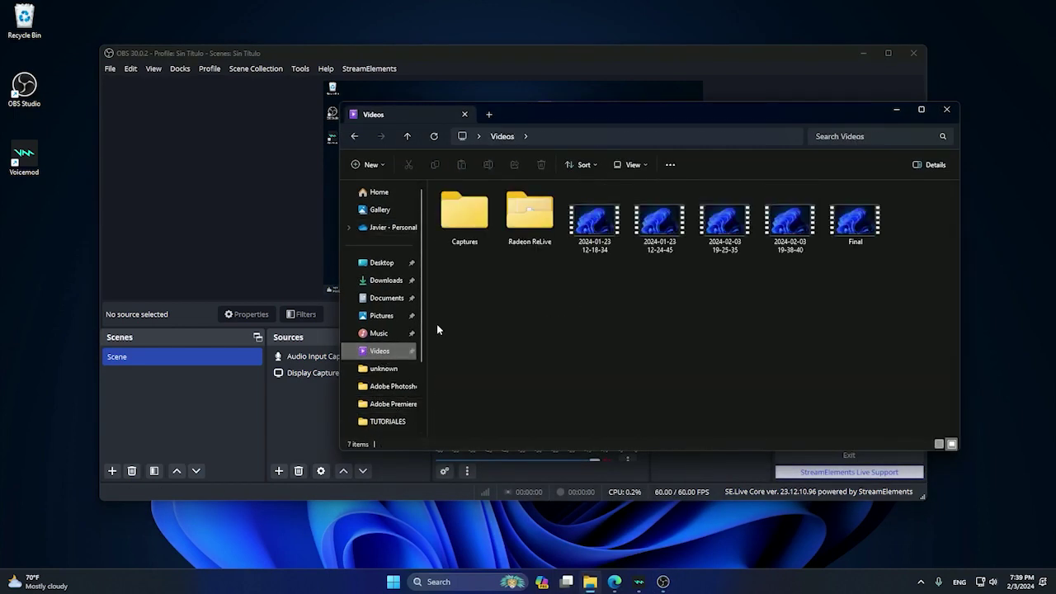
double_click(461, 221)
key("alt+Left")
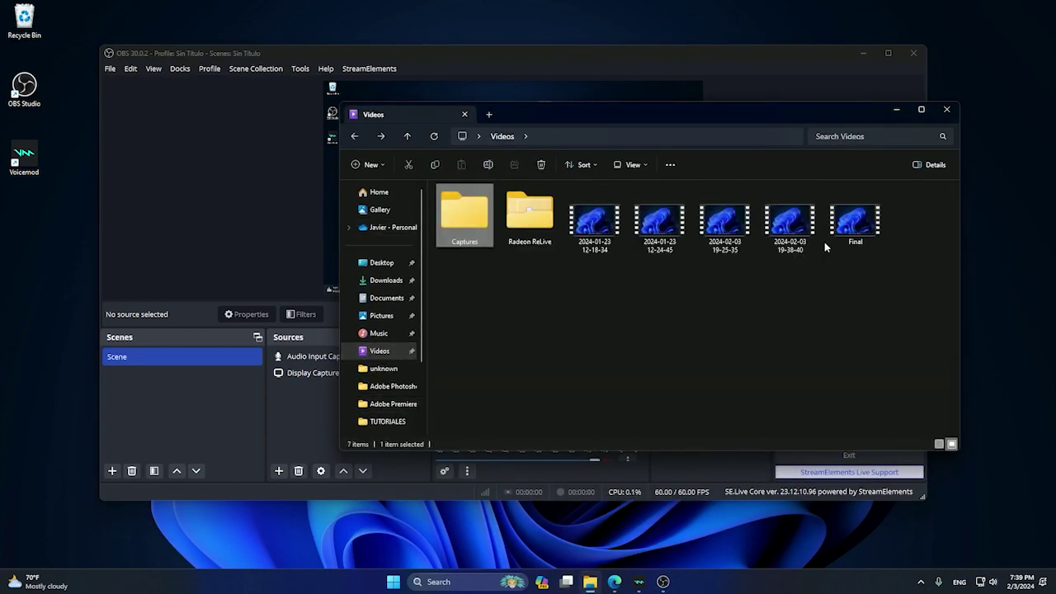
right_click(565, 304)
mouse_move(598, 337)
left_click(782, 355)
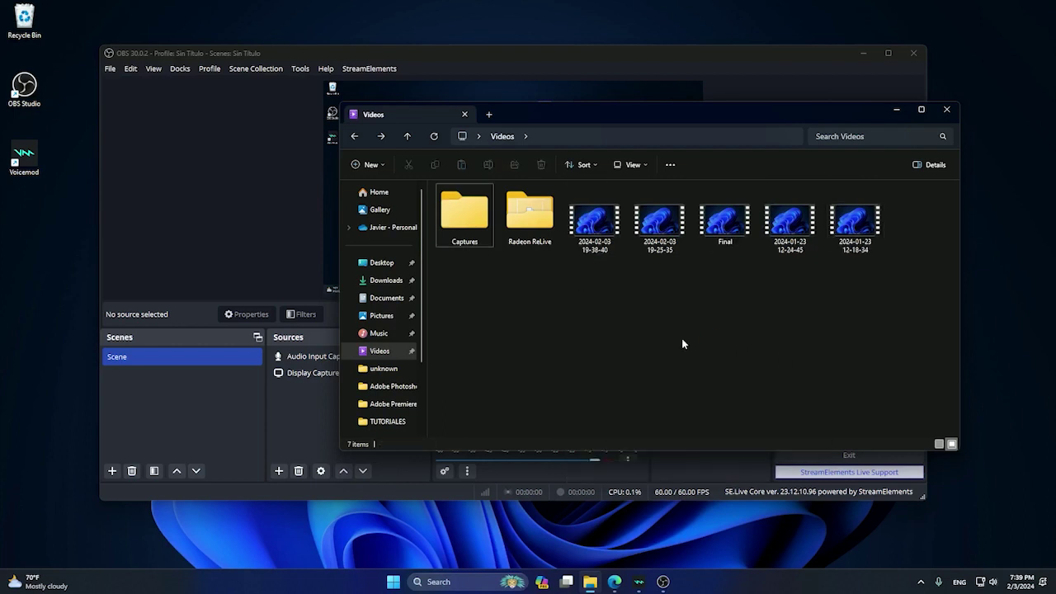
double_click(604, 235)
left_click(594, 298)
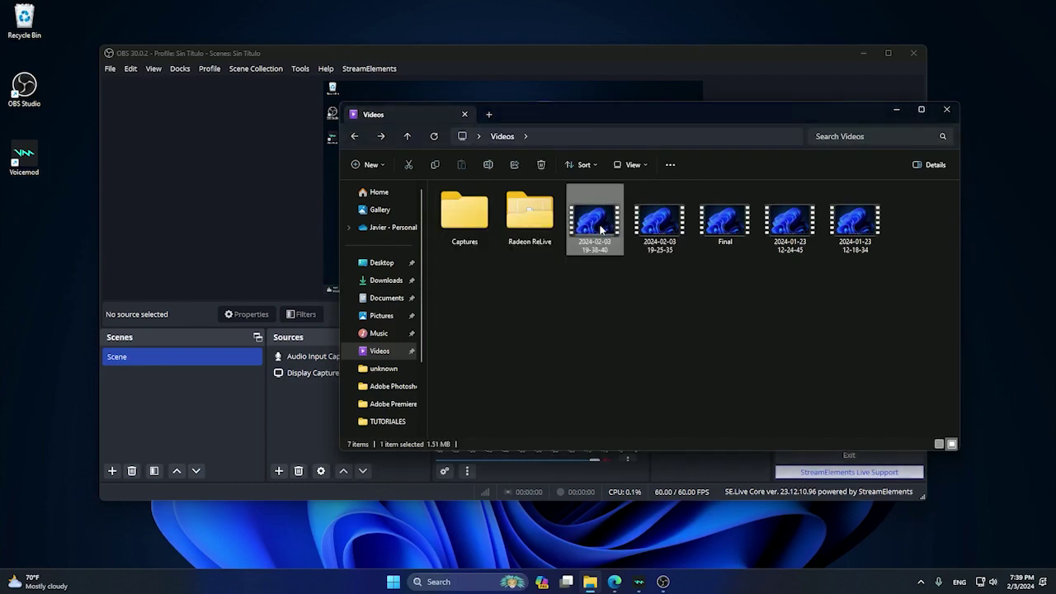
right_click(603, 233)
mouse_move(648, 280)
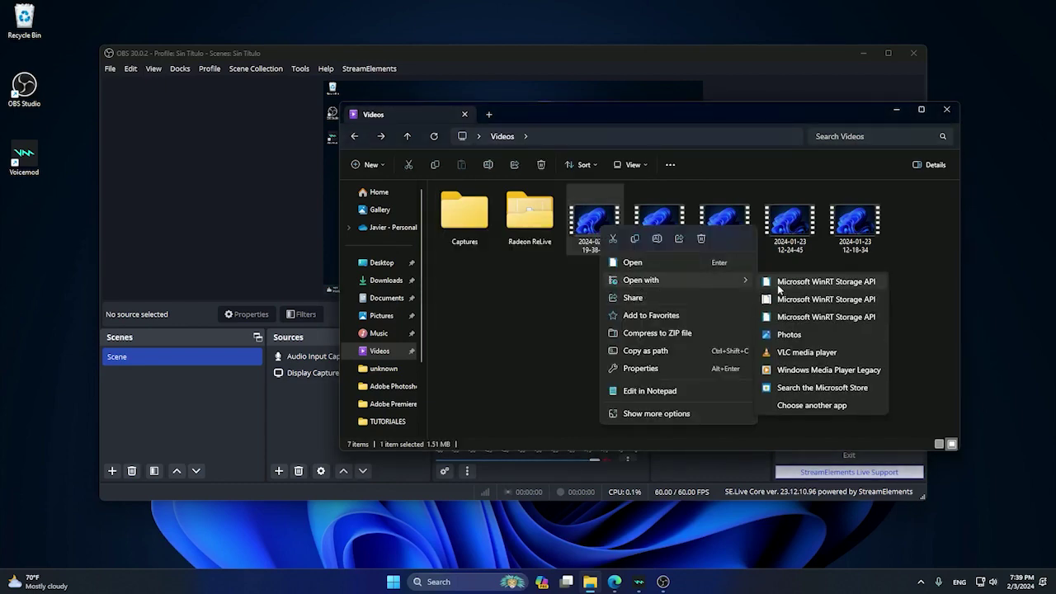
left_click(792, 360)
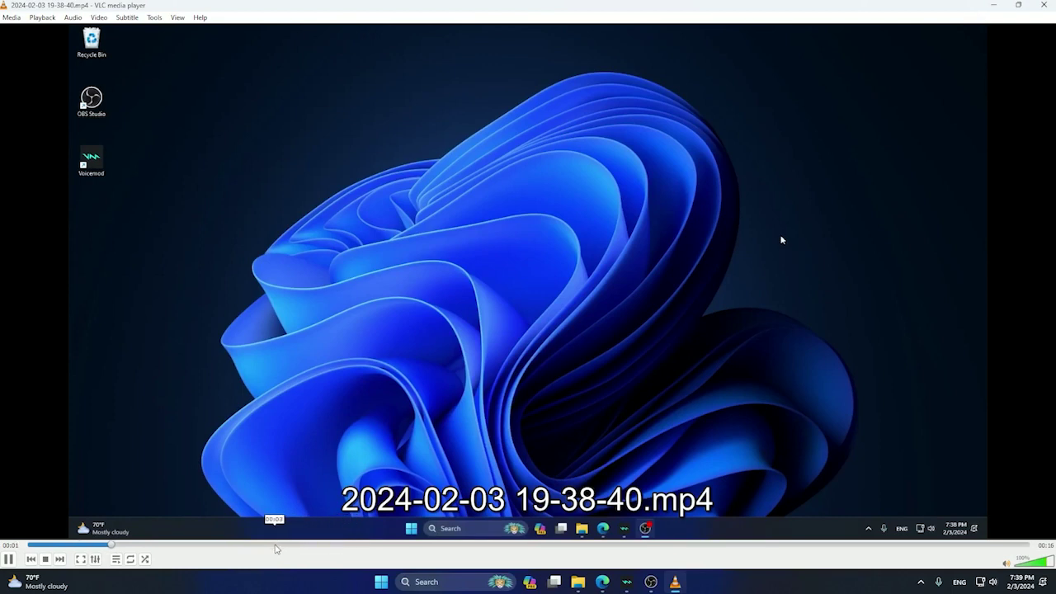
left_click(361, 545)
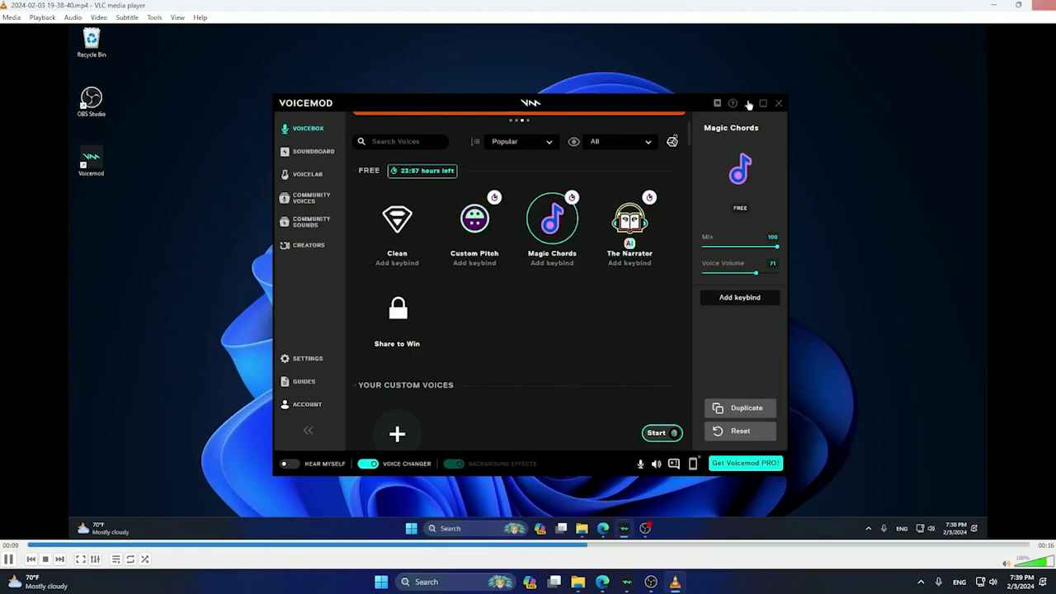
left_click(1038, 5)
- Close the Videos folder window, quit OBS Studio, and reopen then minimize Voicemod
left_click(943, 107)
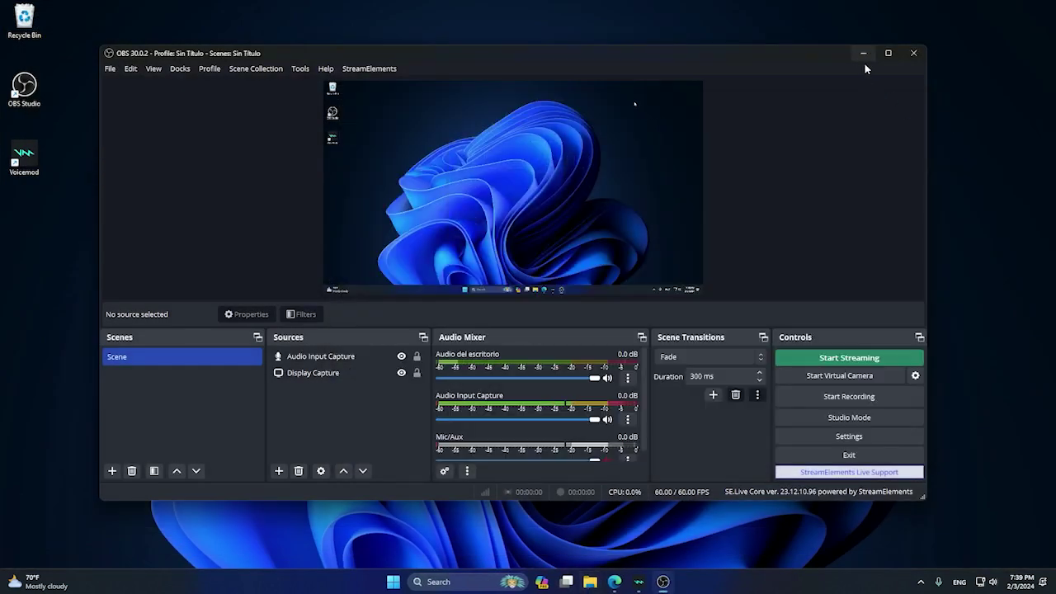
left_click(849, 455)
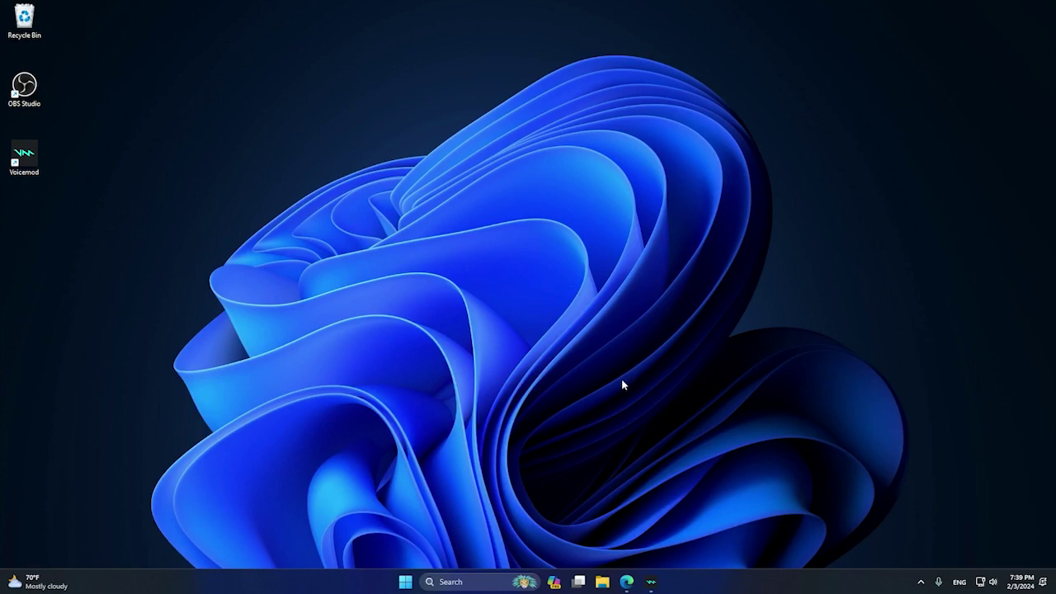
left_click(651, 582)
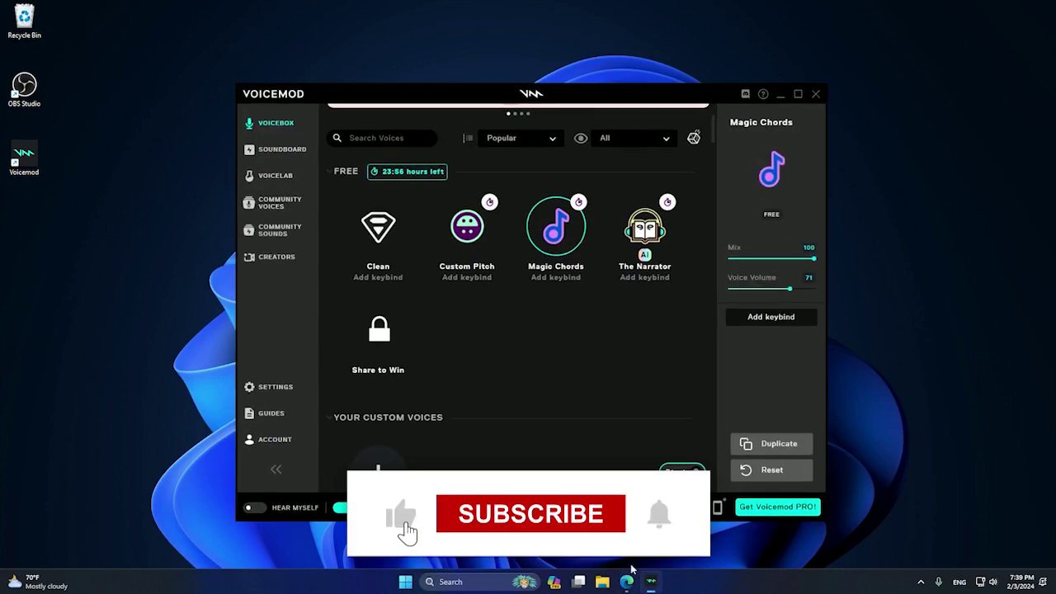
left_click(777, 92)
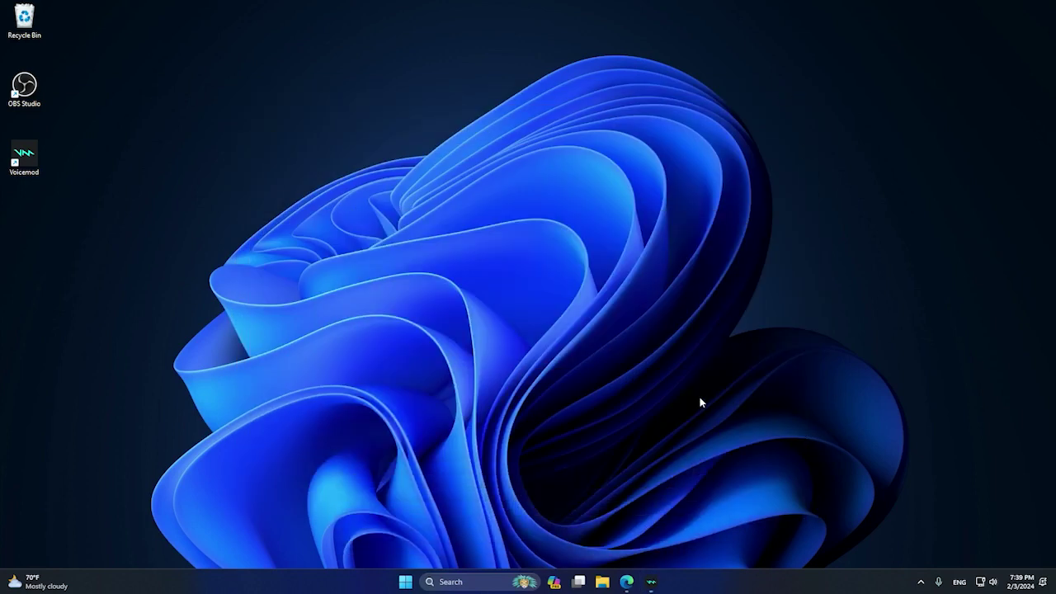